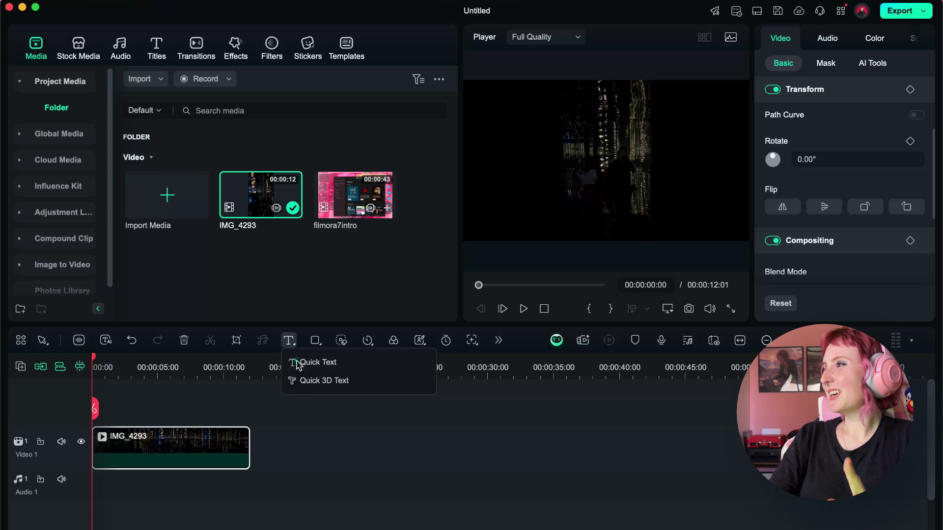
Step: Add a Quick Text 'Text Here' title on track 2, enlarge it to size 75 and centre it
drag(141, 443, 256, 436)
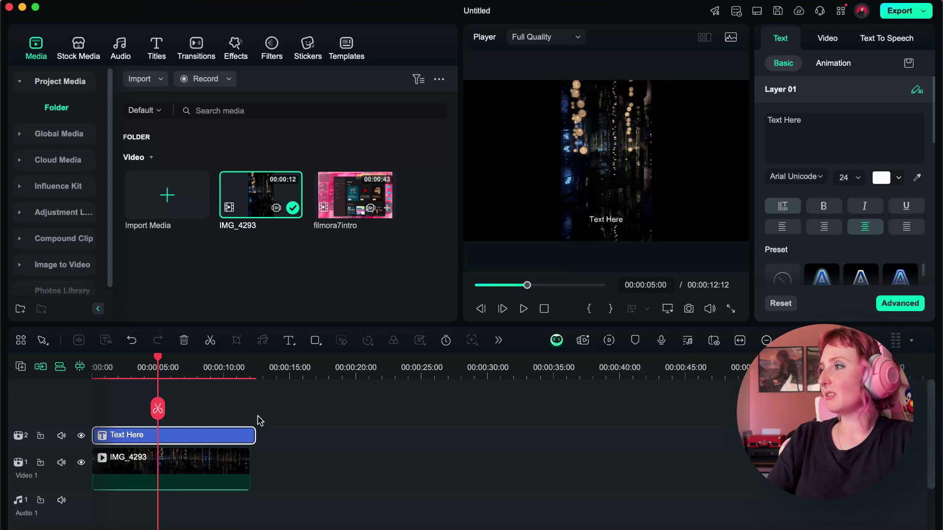
click(423, 366)
drag(599, 221, 524, 143)
drag(589, 151, 600, 153)
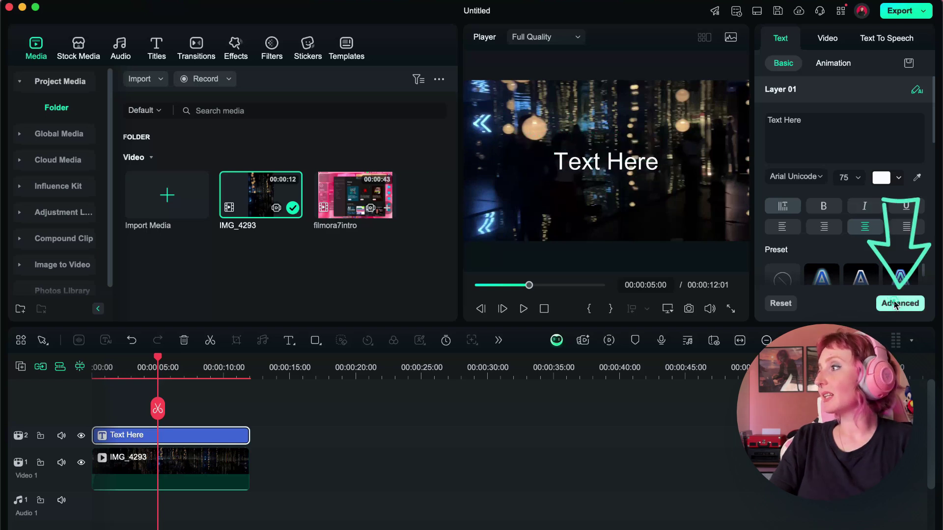
Step: In Advanced text editing, add a grey square shape and stretch it into a wide rectangle
click(895, 303)
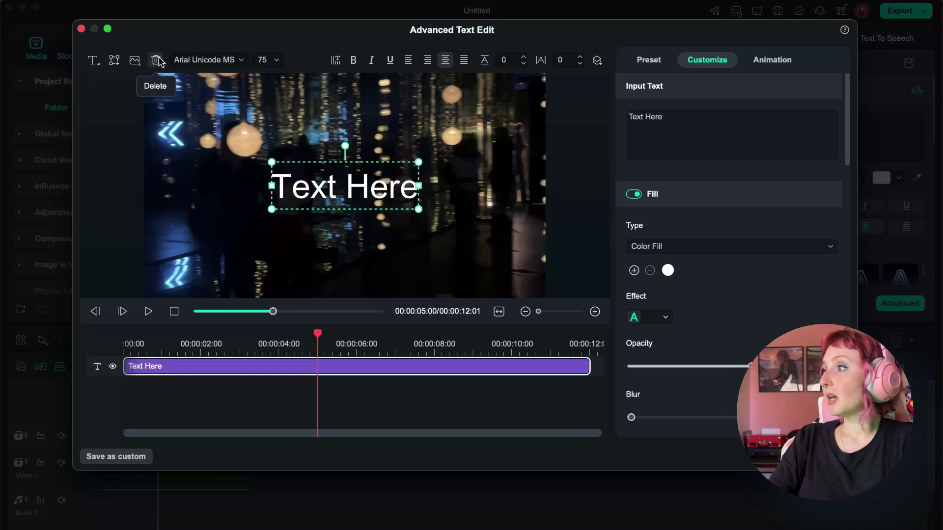
click(118, 62)
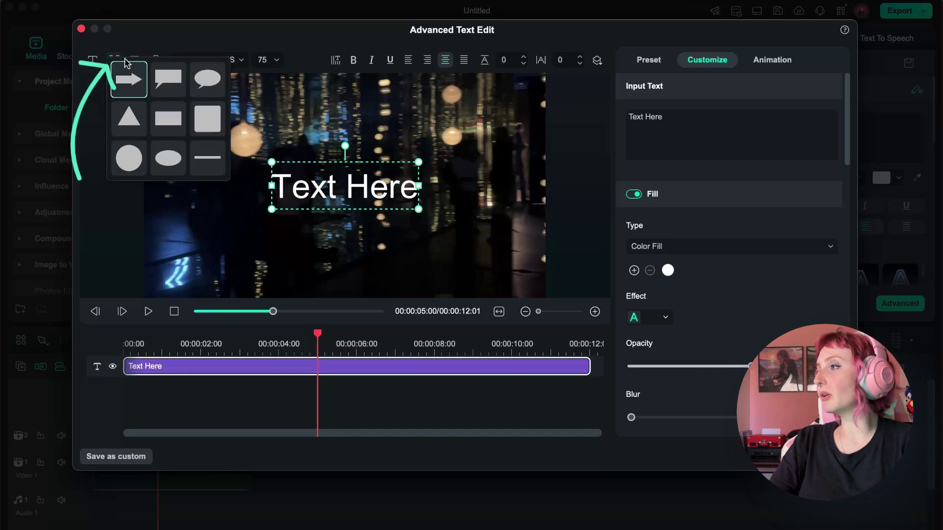
click(195, 101)
drag(297, 139, 244, 84)
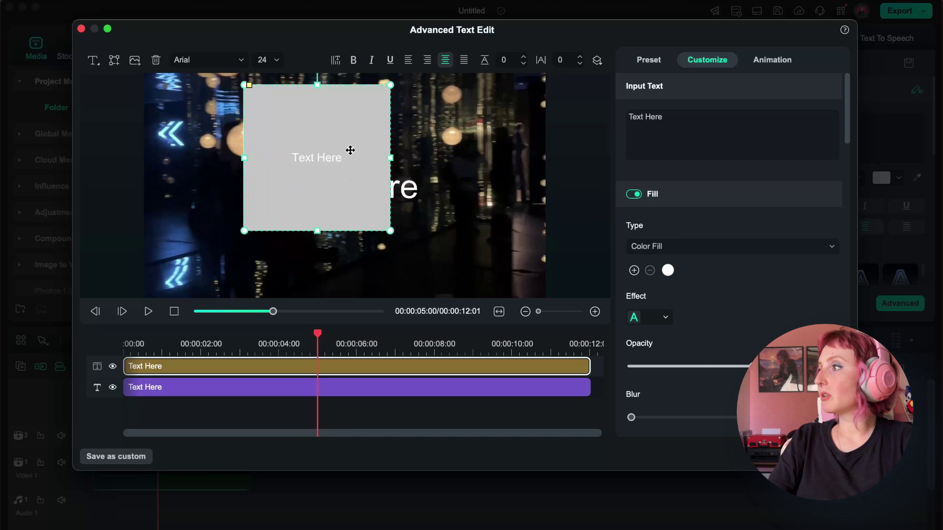
drag(392, 159, 326, 165)
Step: Delete the original Text Here object, centre the grey box, and select its placeholder words
click(387, 189)
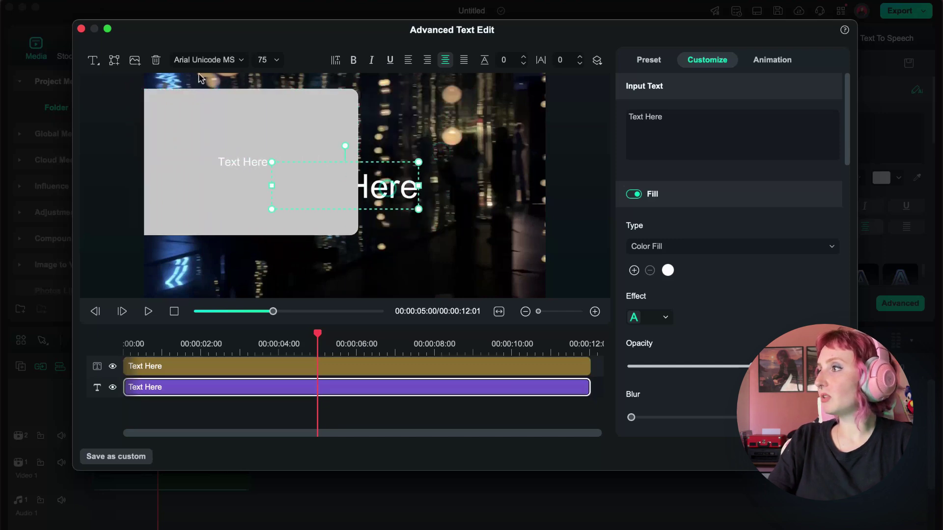
click(158, 60)
drag(201, 101, 331, 154)
click(634, 127)
Step: Replace the placeholder with 'Come with me to a lights museum!'
key(alt+shift+Left)
key(alt+shift+Left)
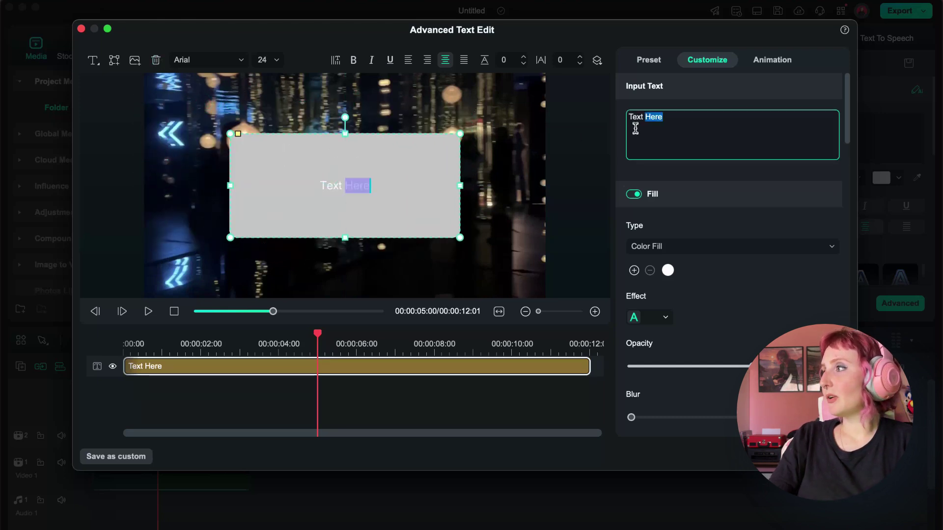
text(Come with )
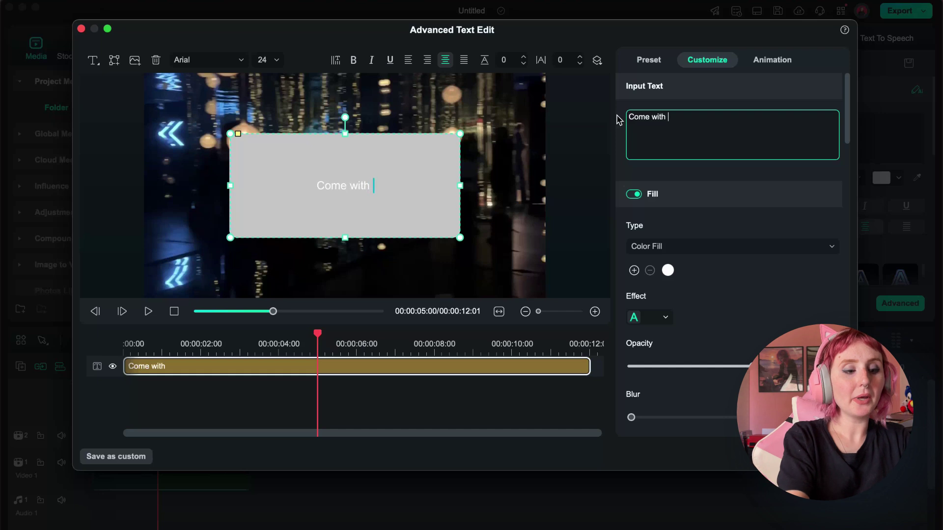
text(me to a lights museum!)
scroll(692, 339, down, 5)
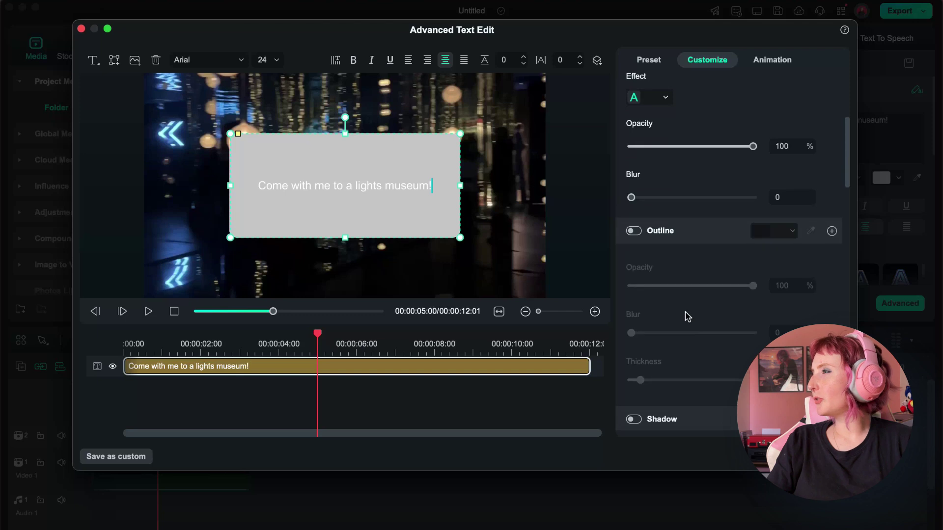
Step: Give the caption text a black outline and a drop shadow
click(634, 230)
click(633, 230)
scroll(638, 231, down, 5)
click(634, 200)
scroll(646, 211, up, 5)
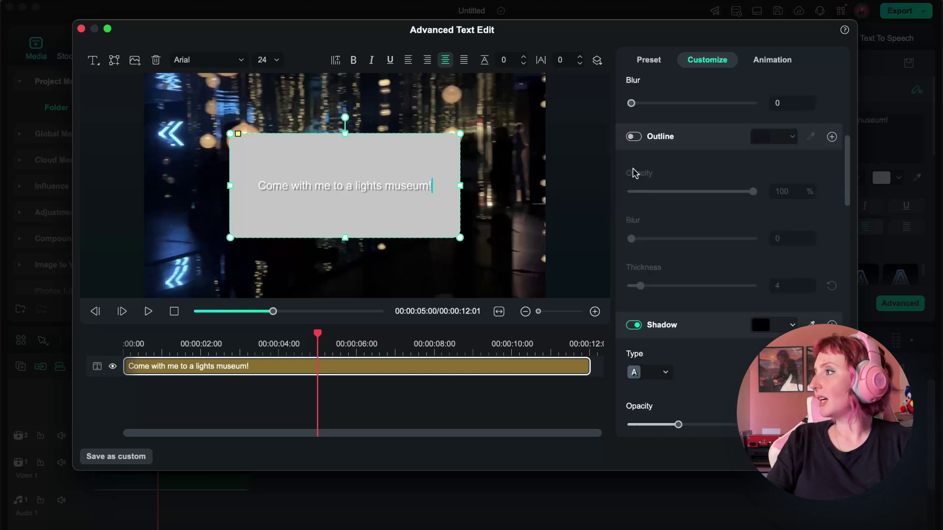
click(634, 136)
scroll(655, 194, down, 4)
scroll(648, 199, down, 5)
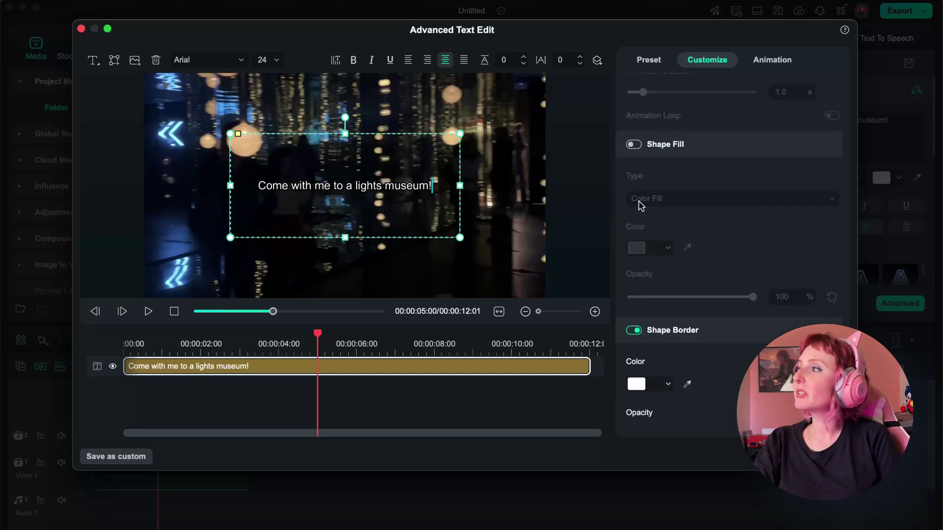
Step: Enable the shape border and set its colour to a tan light sampled from the video
click(634, 331)
click(635, 330)
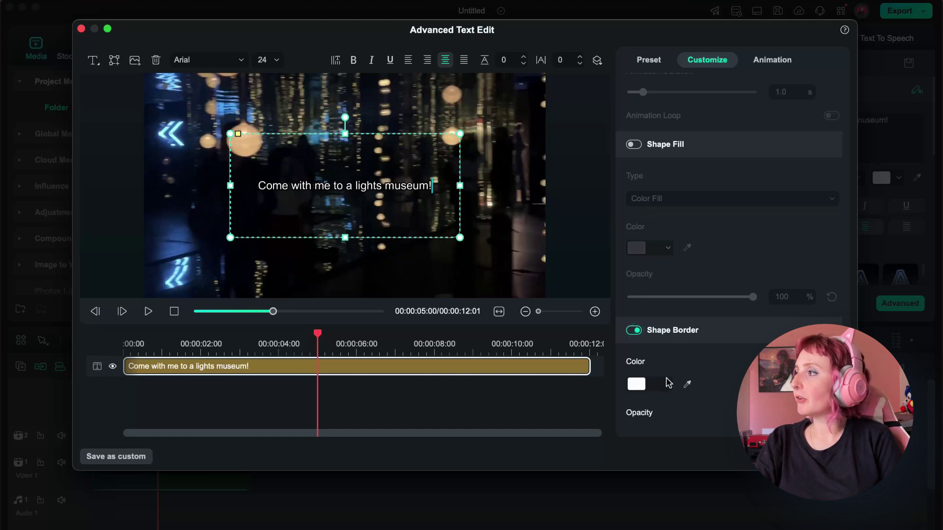
click(687, 384)
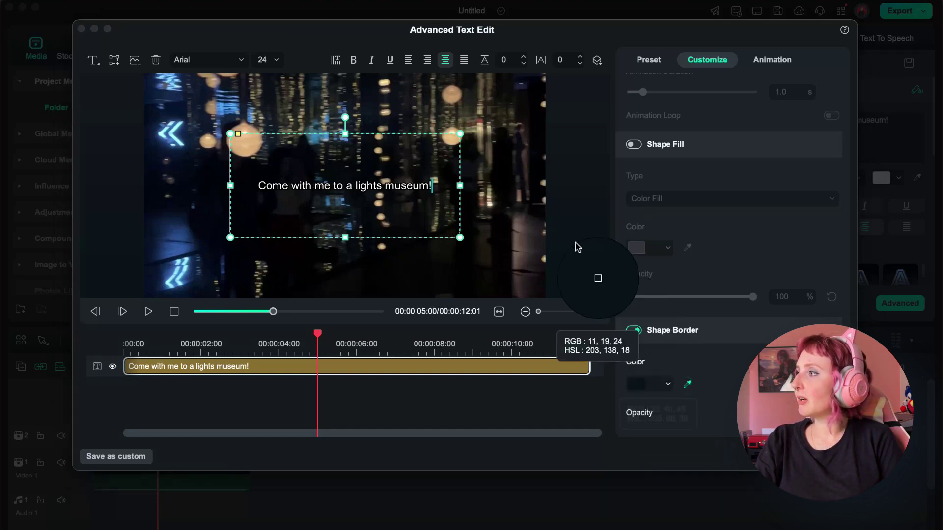
click(250, 153)
click(250, 153)
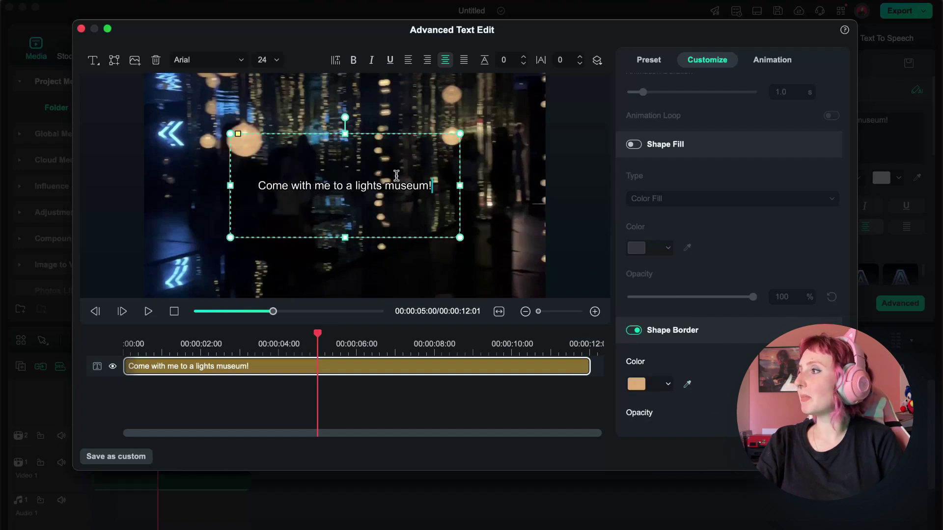
scroll(703, 341, down, 3)
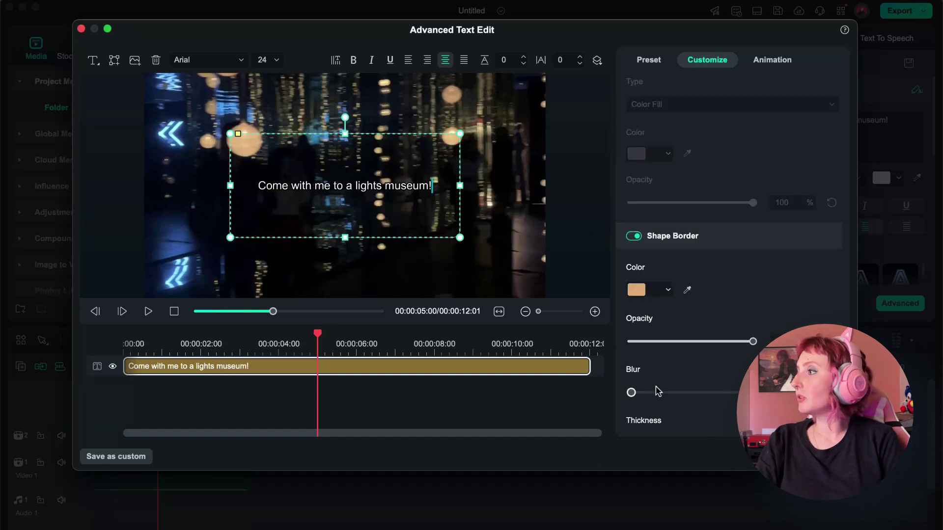
scroll(657, 389, down, 1)
Step: Raise the tan border's blur to soften it and adjust its thickness
click(656, 411)
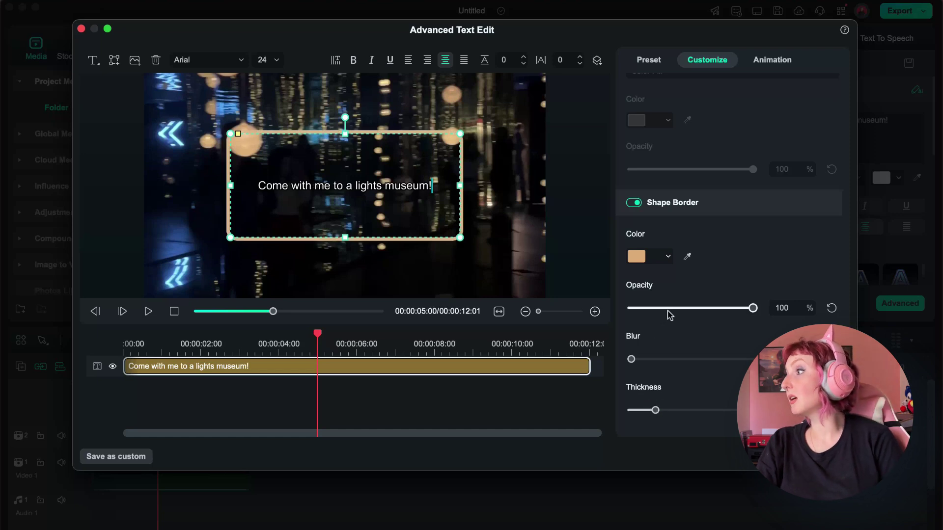
drag(631, 359, 753, 359)
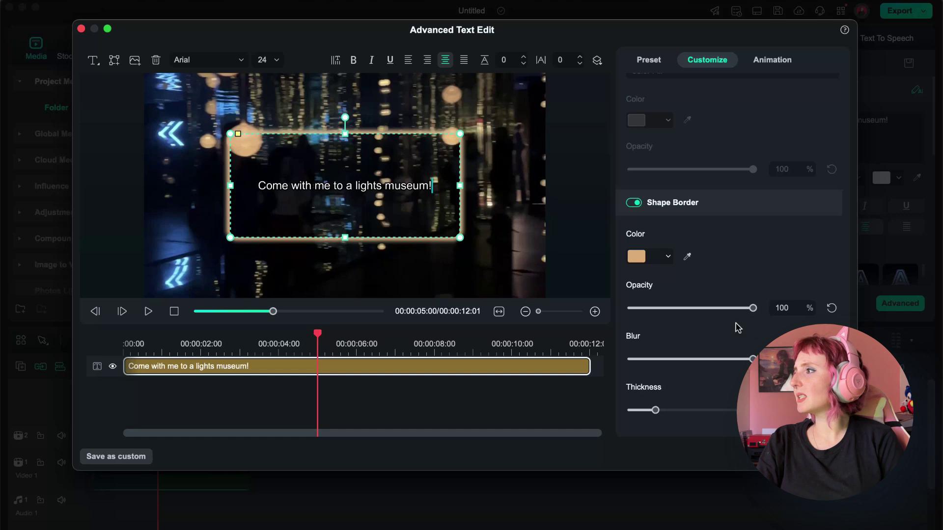
click(680, 411)
drag(680, 412, 656, 410)
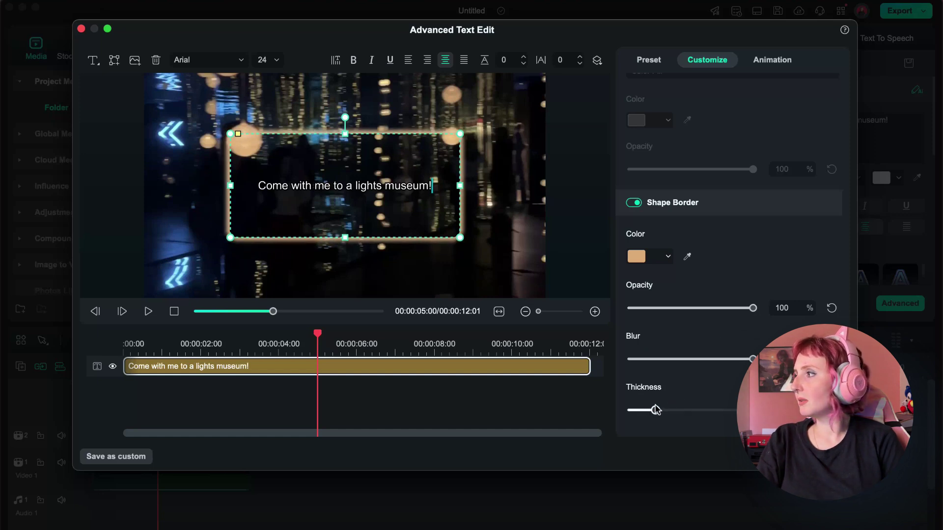
scroll(771, 310, up, 5)
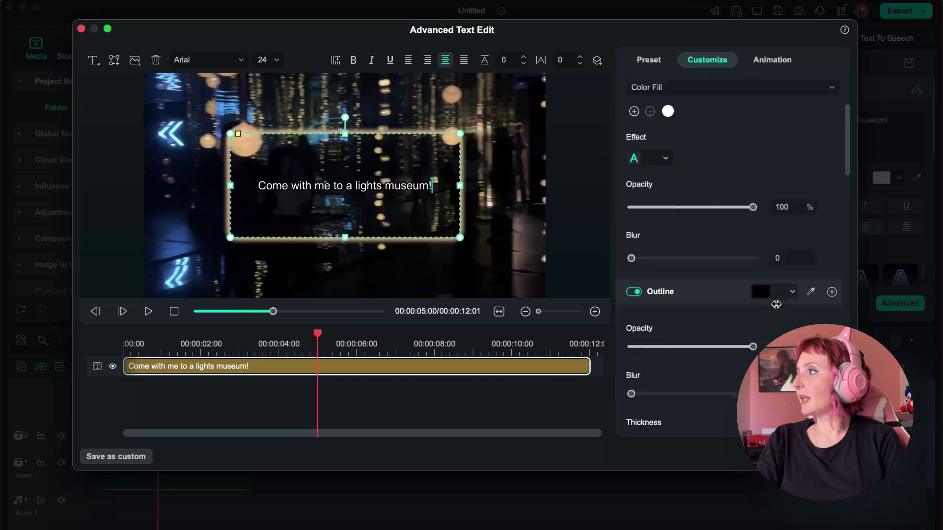
scroll(774, 303, up, 3)
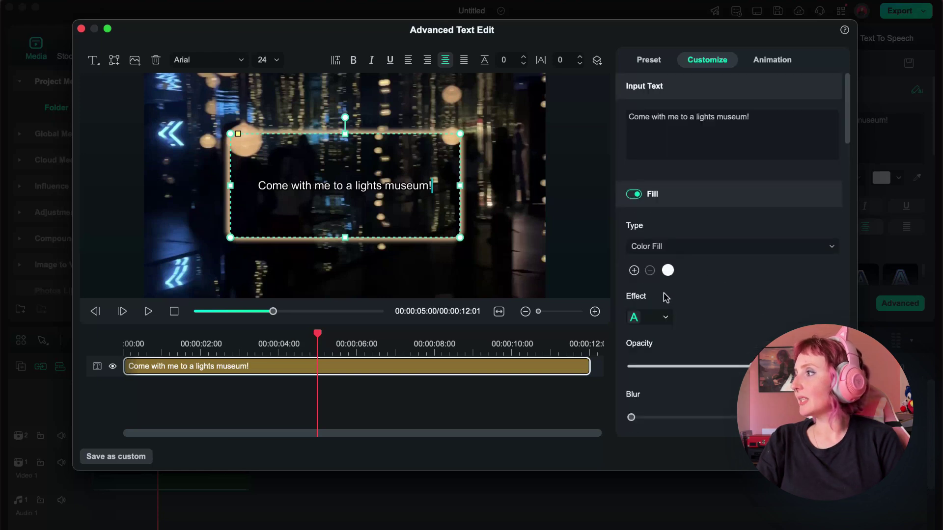
scroll(676, 293, down, 5)
Step: Colour the caption with a peach light from the video, enlarge its font, and close the editor
scroll(680, 288, down, 5)
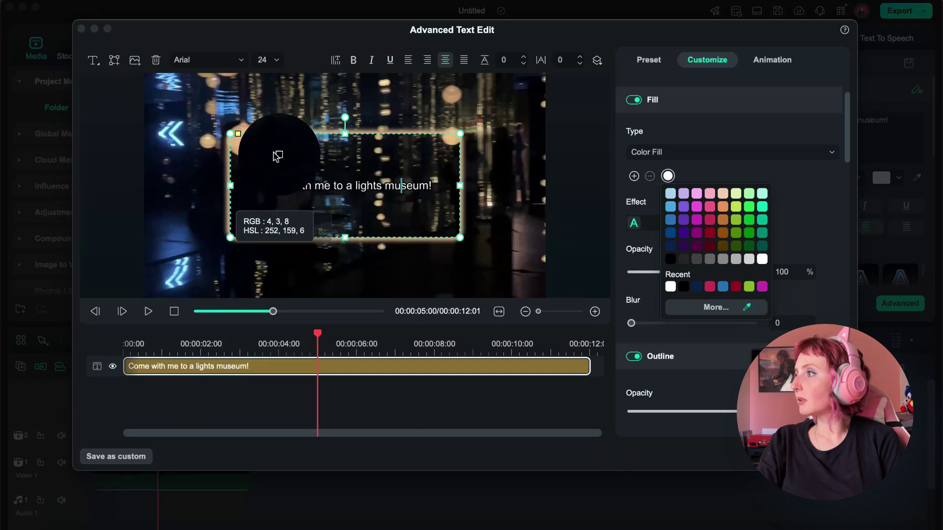
click(253, 148)
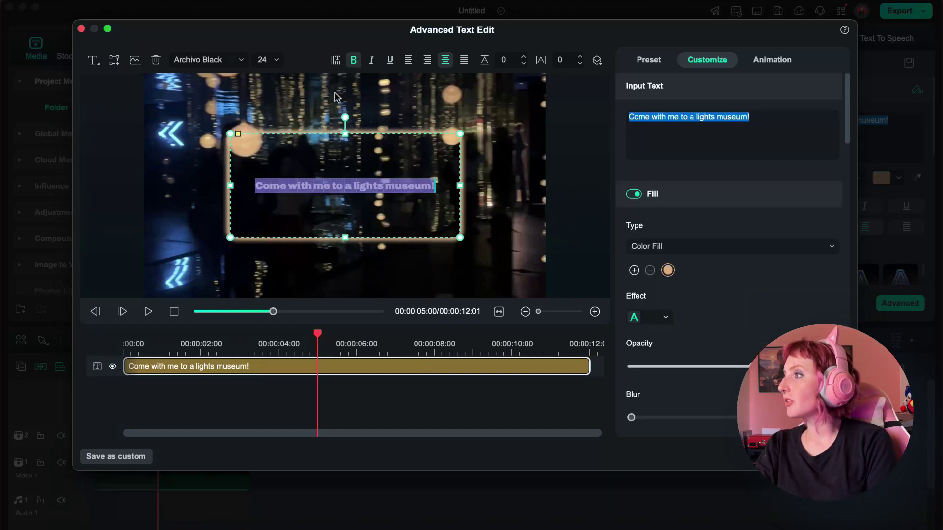
click(270, 59)
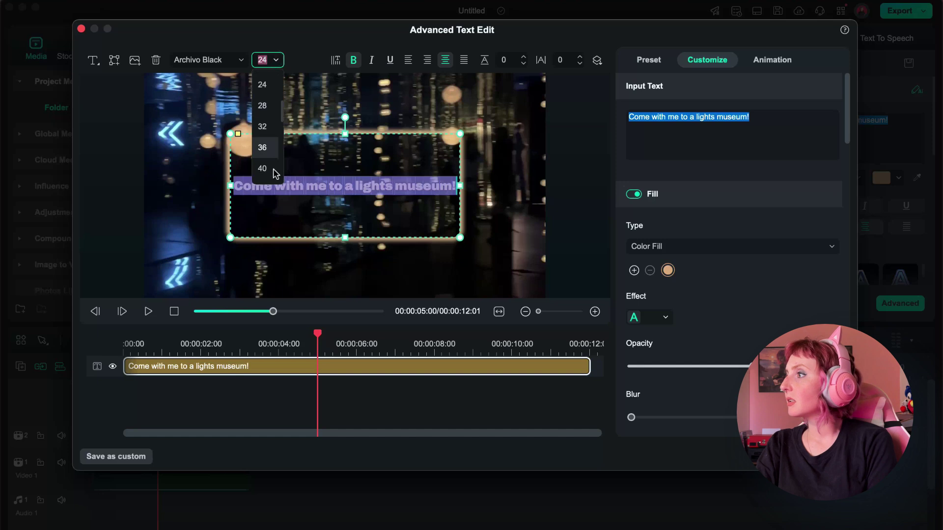
scroll(275, 162, down, 3)
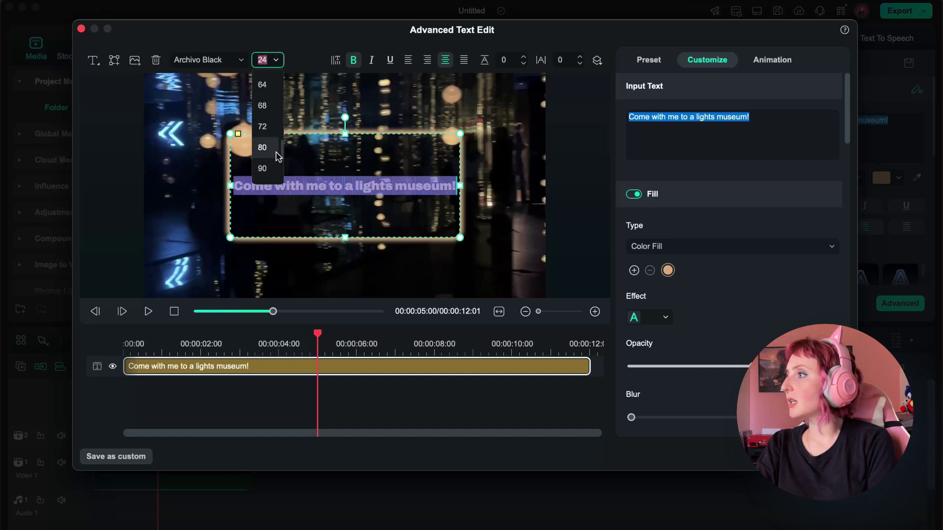
click(263, 147)
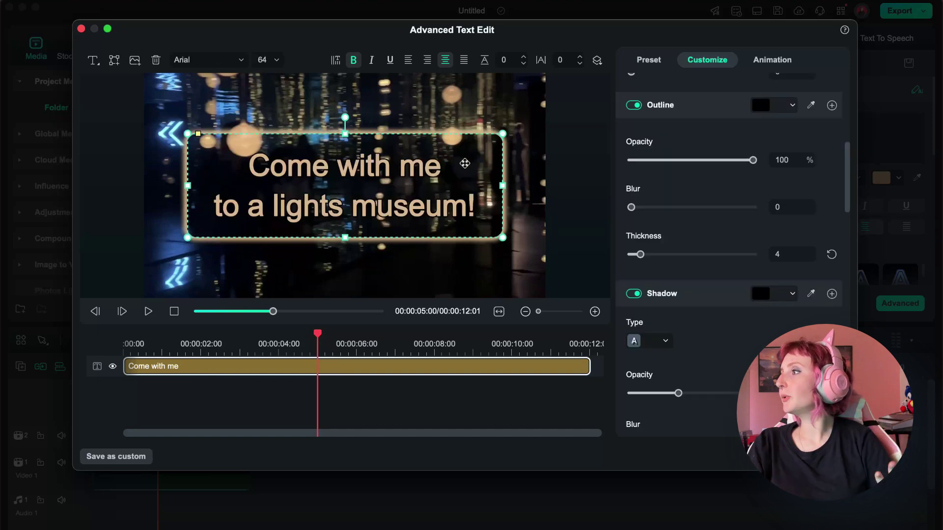
click(821, 456)
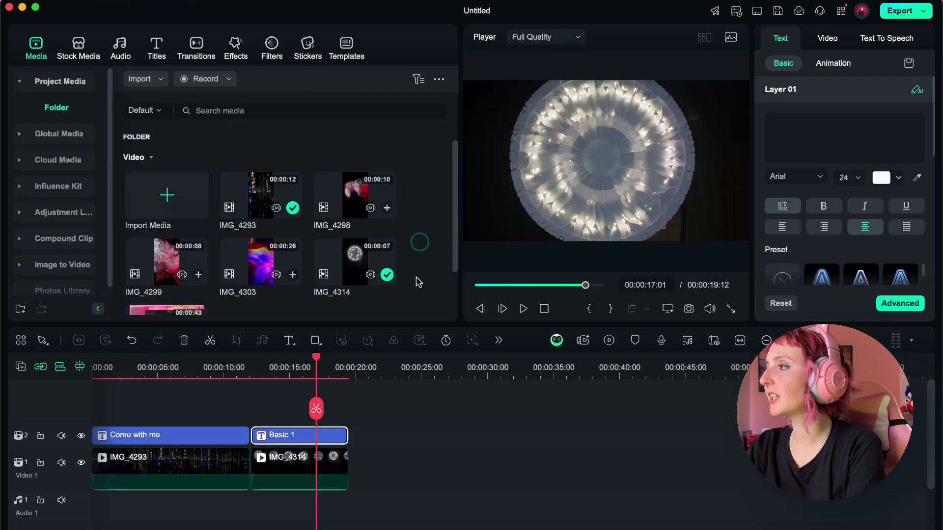
Step: Add IMG_4298 after IMG_4314, scale it to about 208% and move it up
drag(368, 202, 406, 483)
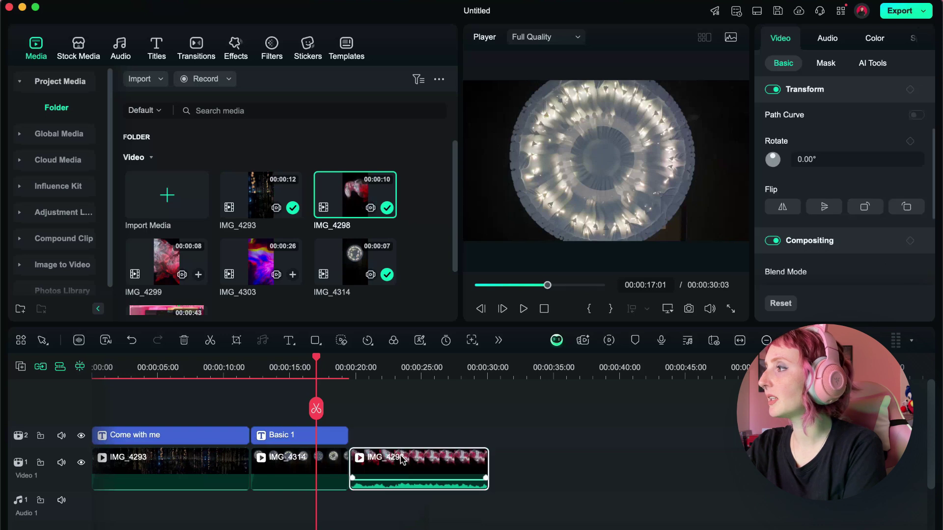
click(404, 427)
click(420, 377)
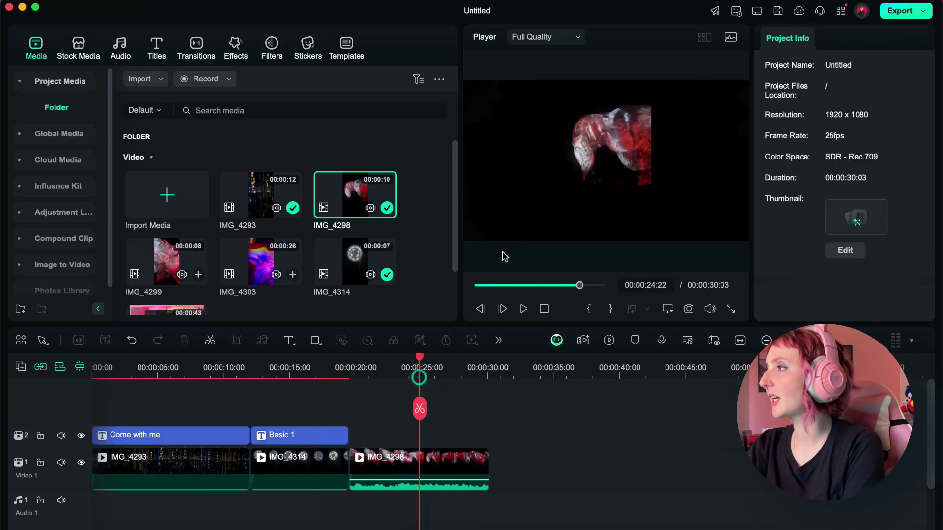
click(596, 168)
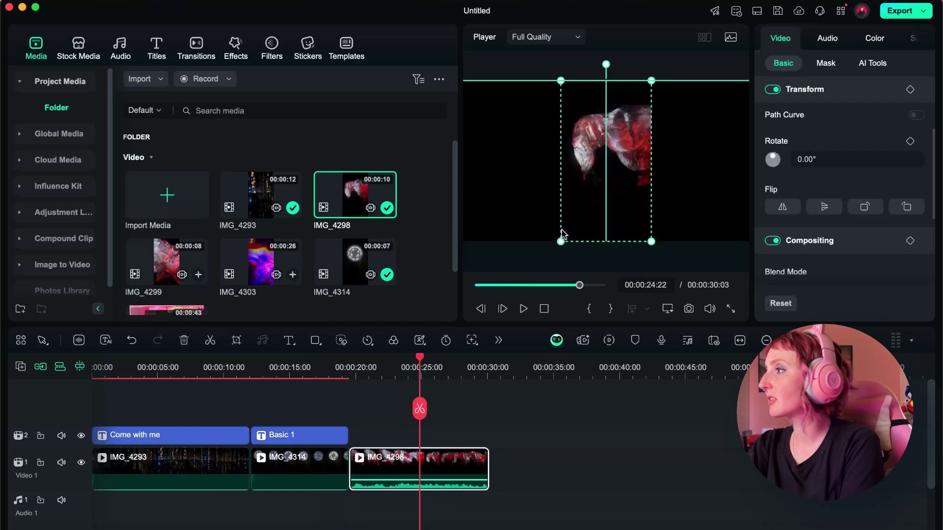
drag(561, 241, 465, 272)
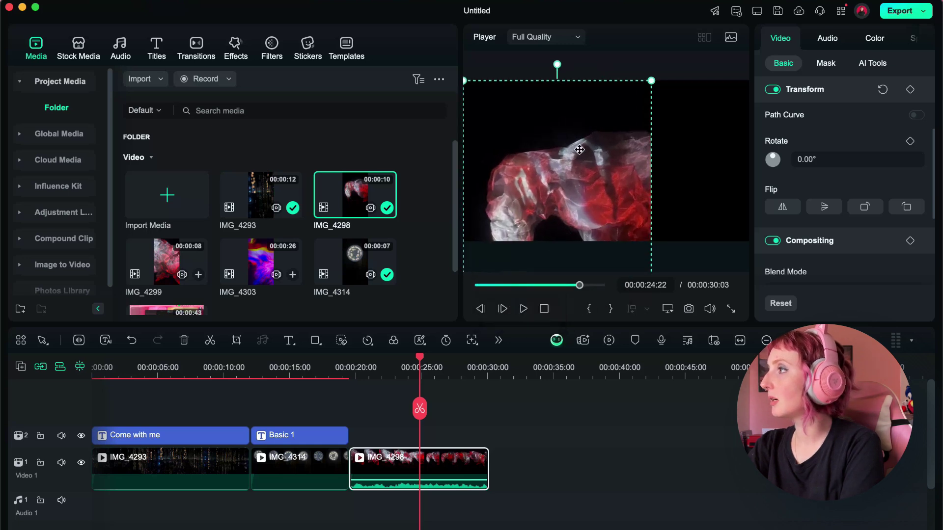
mouse_move(649, 81)
mouse_down()
mouse_move(602, 112)
mouse_move(648, 82)
mouse_up()
drag(612, 111, 610, 81)
Step: Place IMG_4299 on the track above and trim IMG_4298 to end at 00:00:27:18
drag(214, 253, 363, 435)
drag(487, 467, 465, 469)
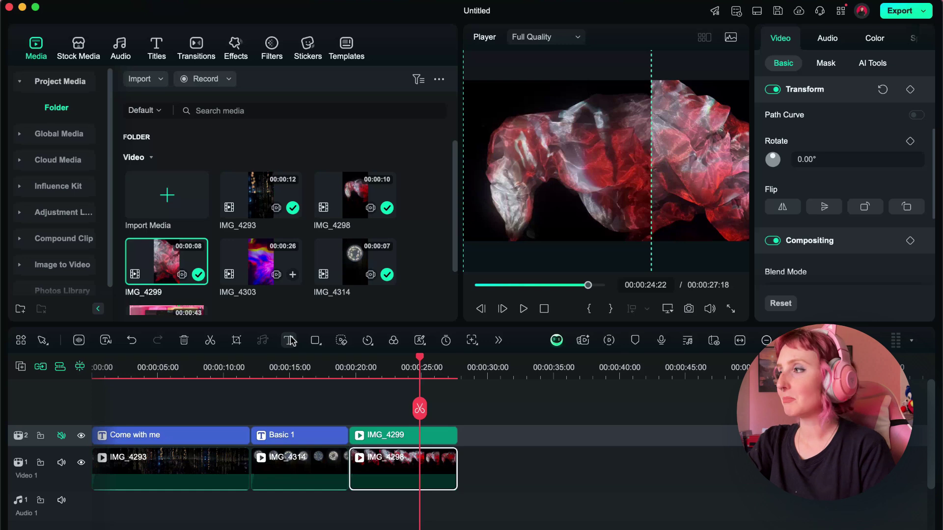
click(315, 341)
click(316, 340)
click(316, 340)
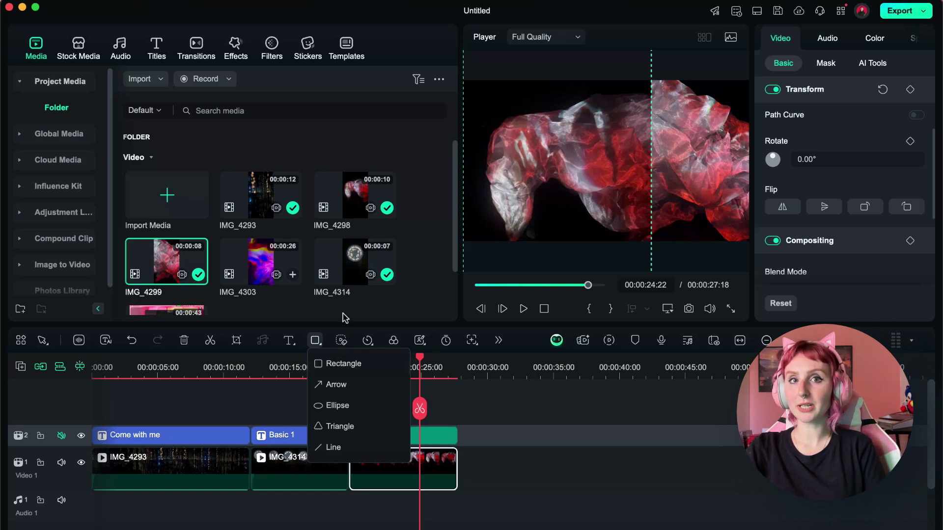
Step: Draw a rectangle over the video's right side and stretch its top and bottom edges
click(343, 383)
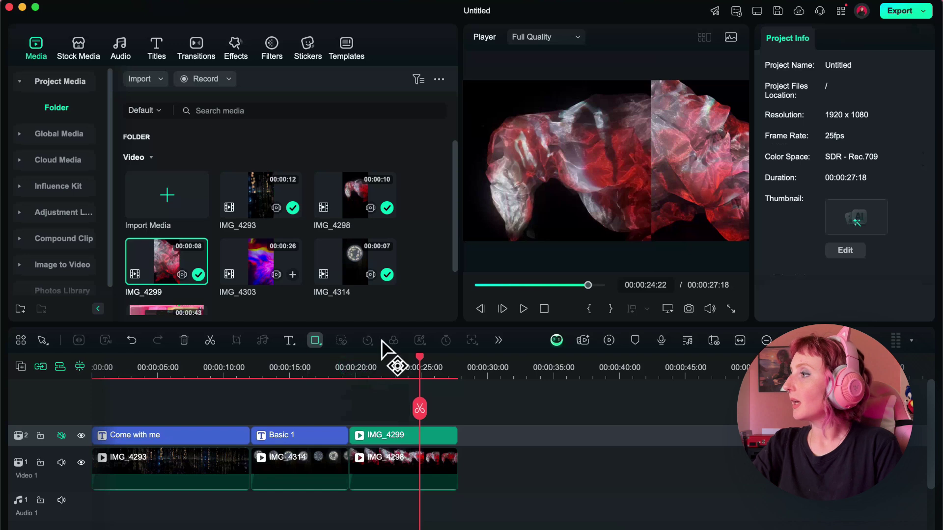
drag(605, 118, 718, 192)
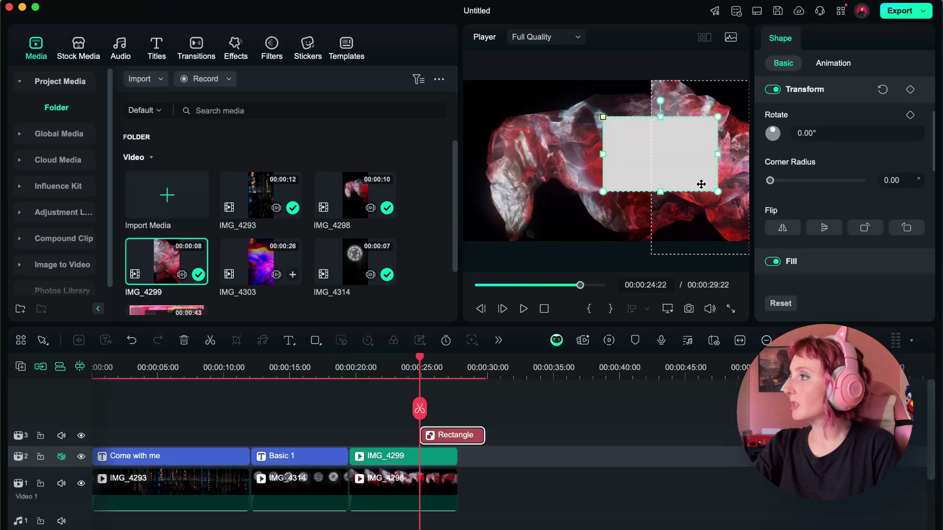
drag(661, 116, 661, 80)
drag(659, 190, 648, 149)
right_click(648, 242)
Step: Reselect the rectangle strip and widen the Shape properties panel
click(647, 244)
click(649, 234)
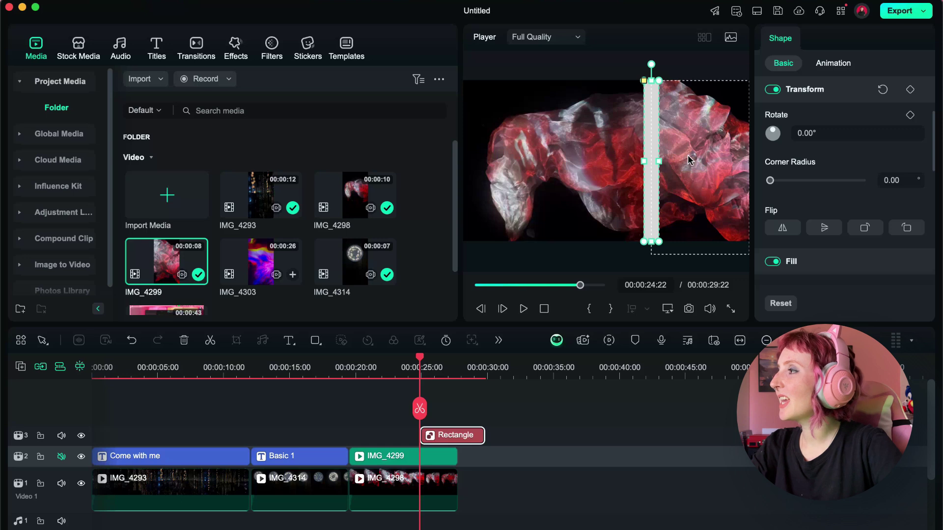
drag(753, 136, 720, 147)
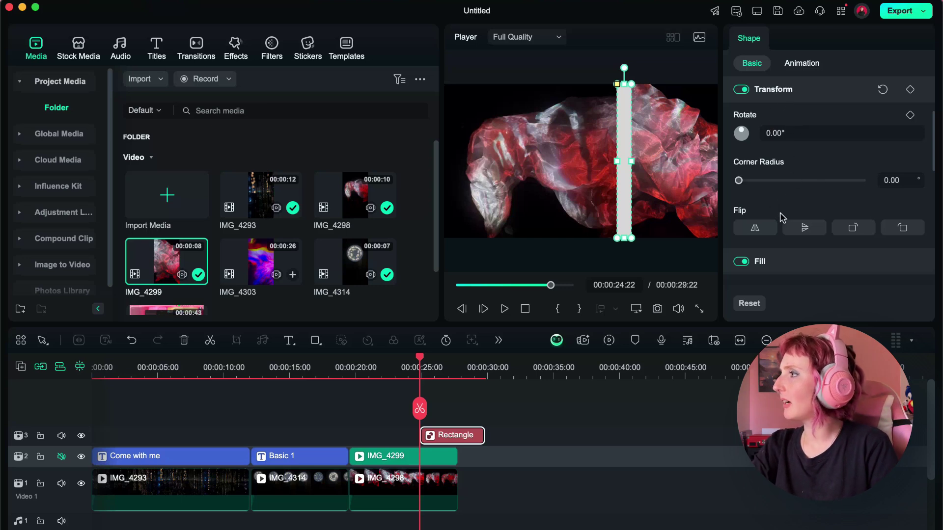
Step: Collapse Border, expand Fill, and change the strip's fill type to Gradient Fill
scroll(788, 105, down, 5)
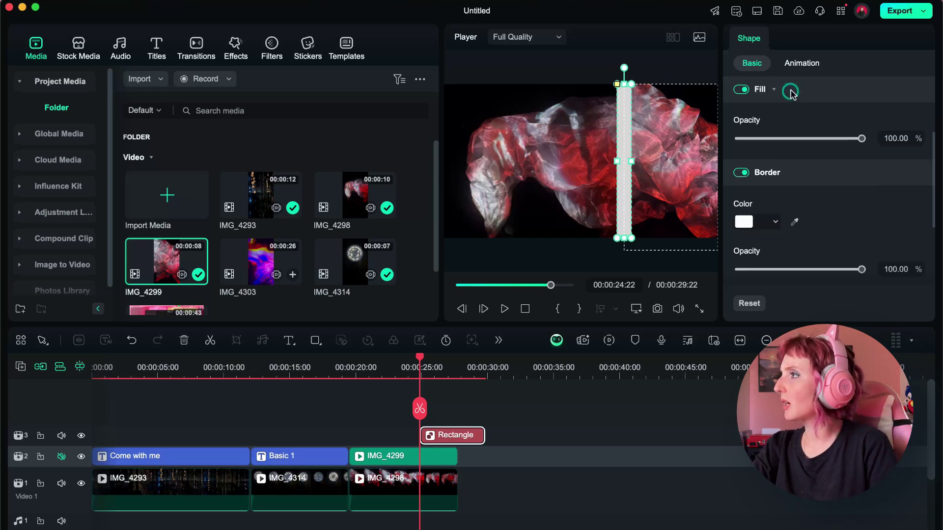
scroll(771, 93, down, 3)
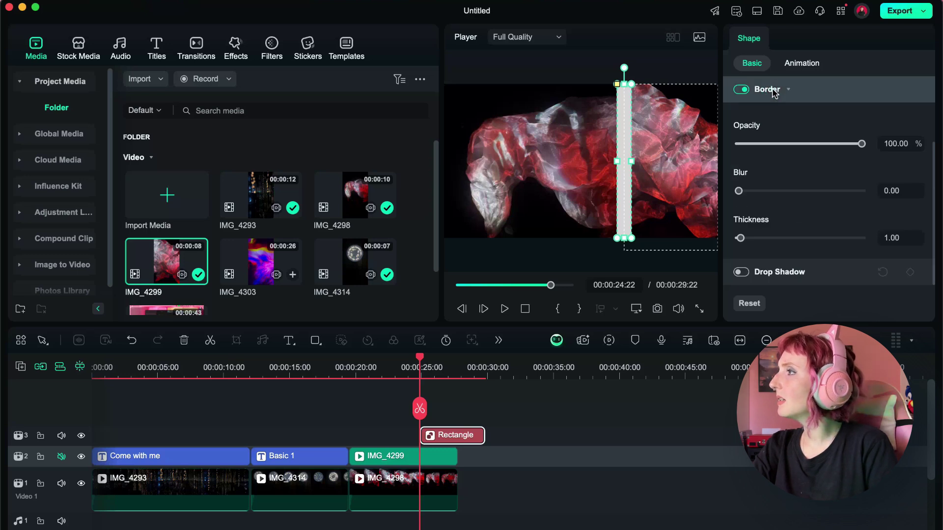
click(773, 92)
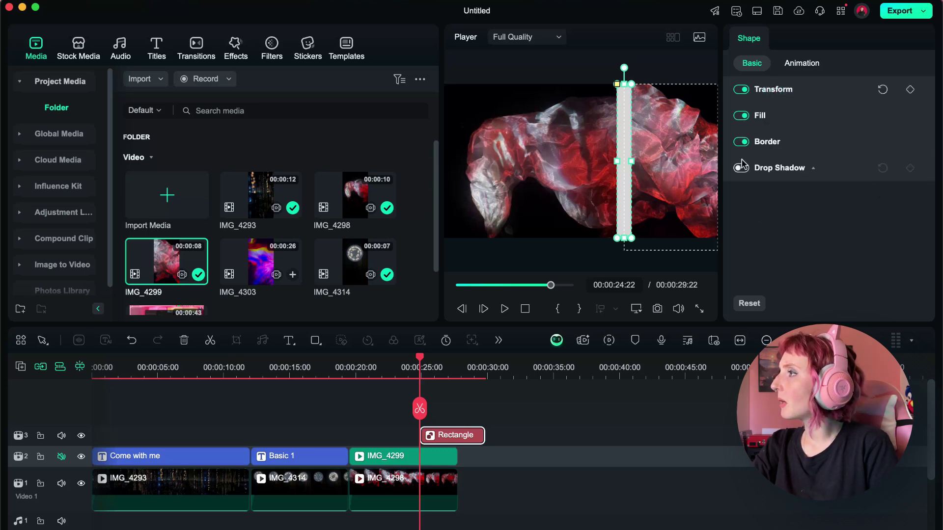
click(759, 116)
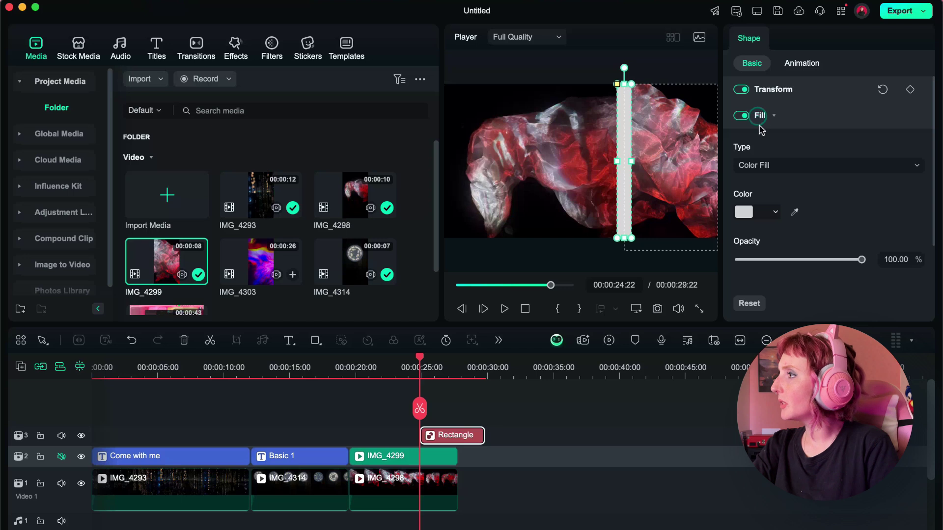
click(791, 214)
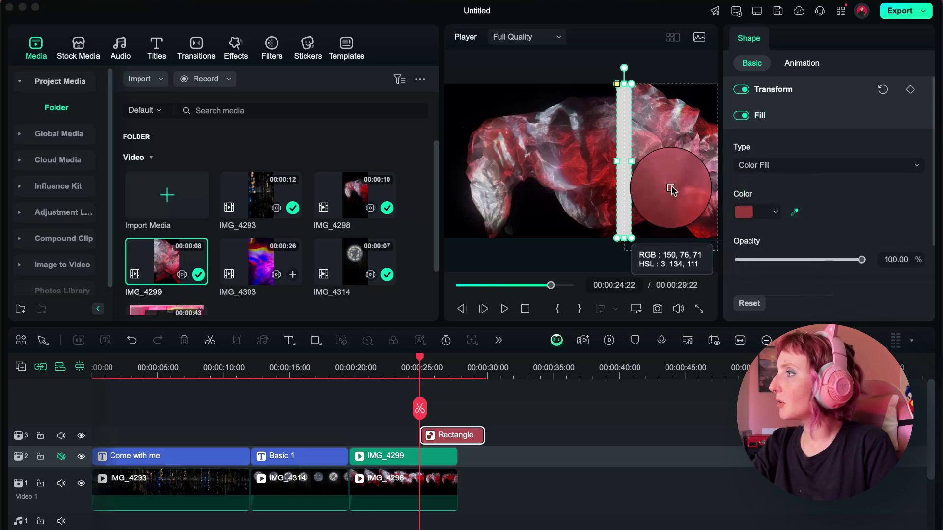
click(582, 182)
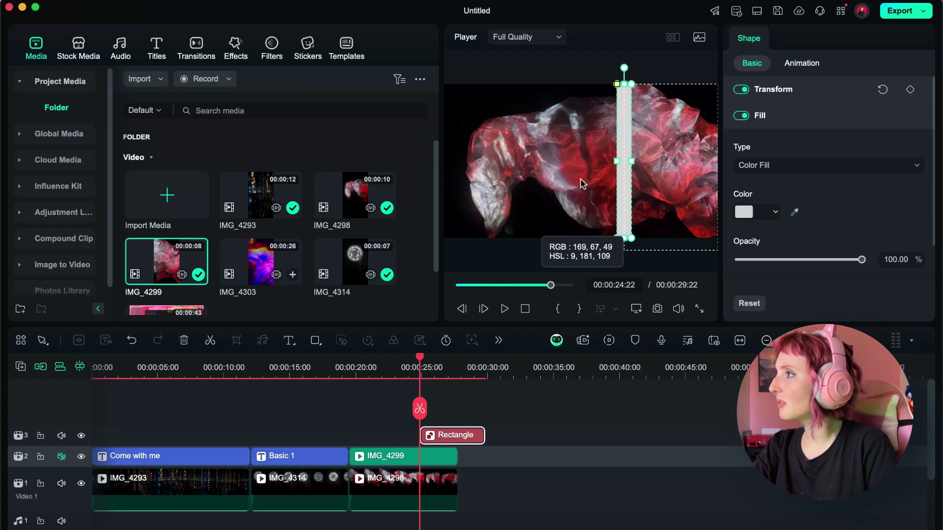
click(830, 166)
click(829, 208)
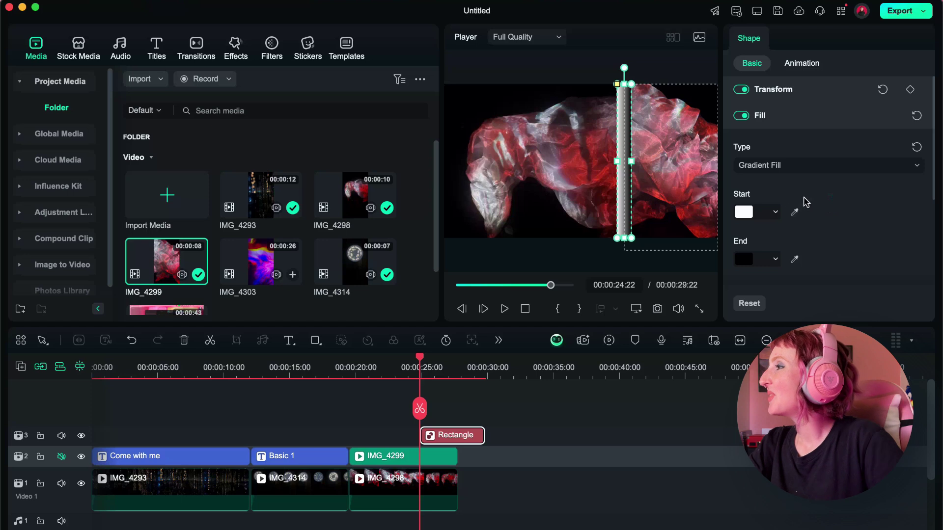
Step: Set the gradient angle to 90°
scroll(806, 199, down, 6)
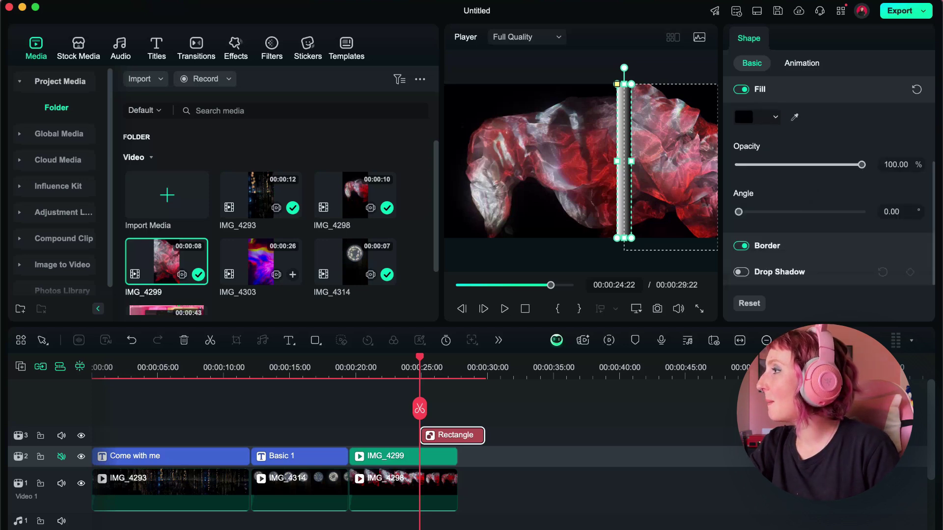
scroll(805, 246, up, 2)
drag(810, 250, 800, 250)
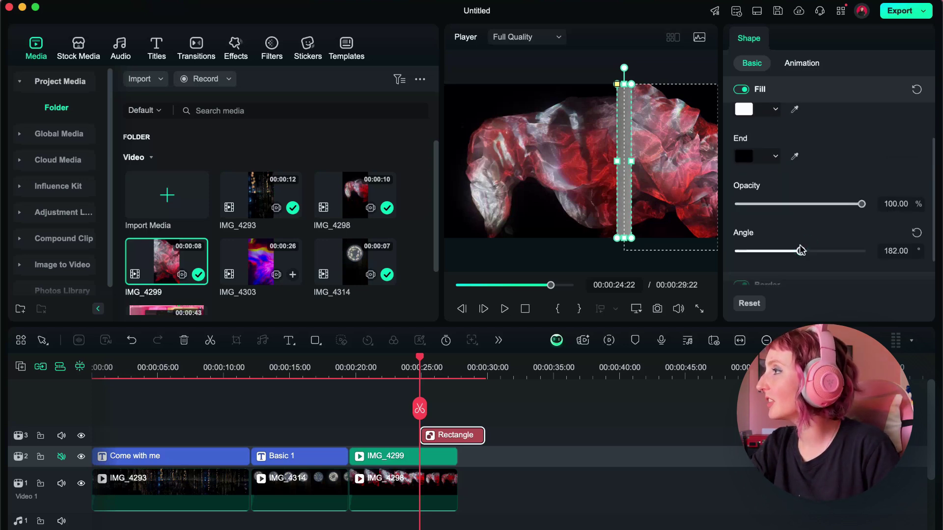
click(890, 248)
text(90)
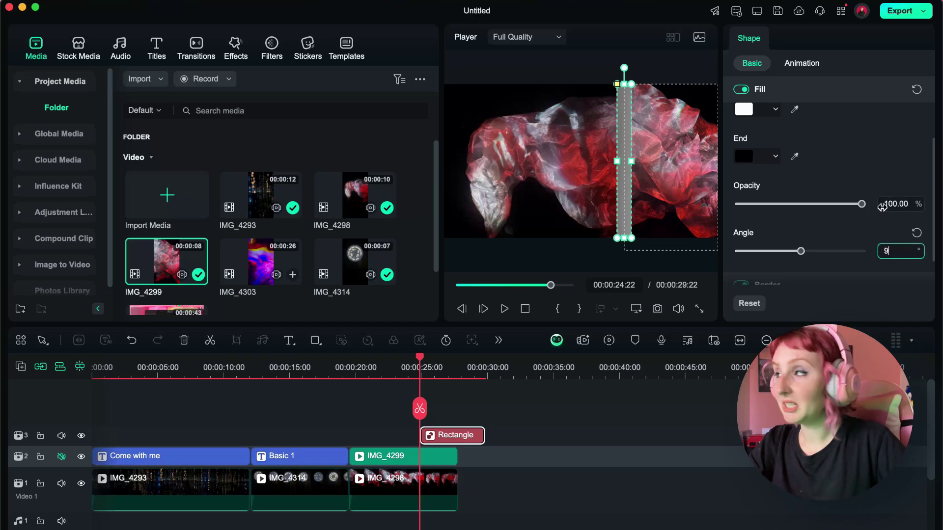
key(Return)
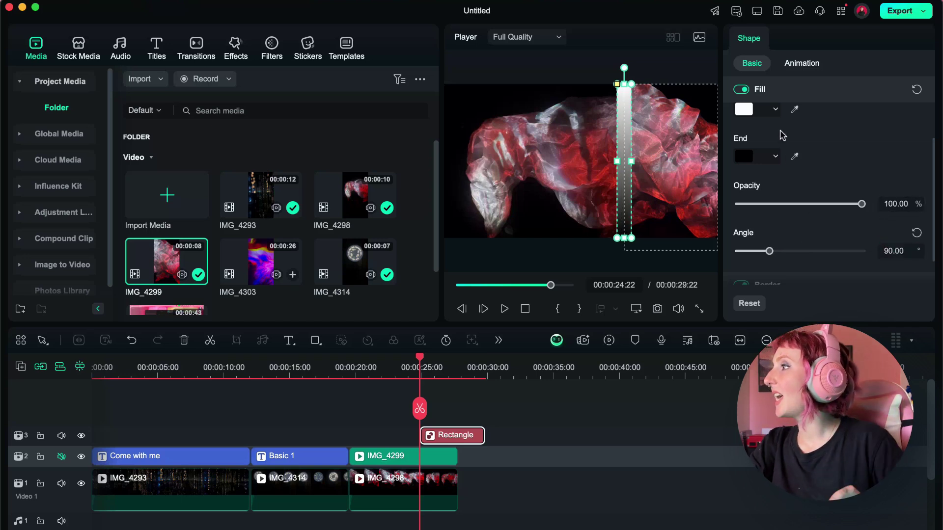
Step: Sample red for the gradient start colour and dark red for the end colour
click(795, 109)
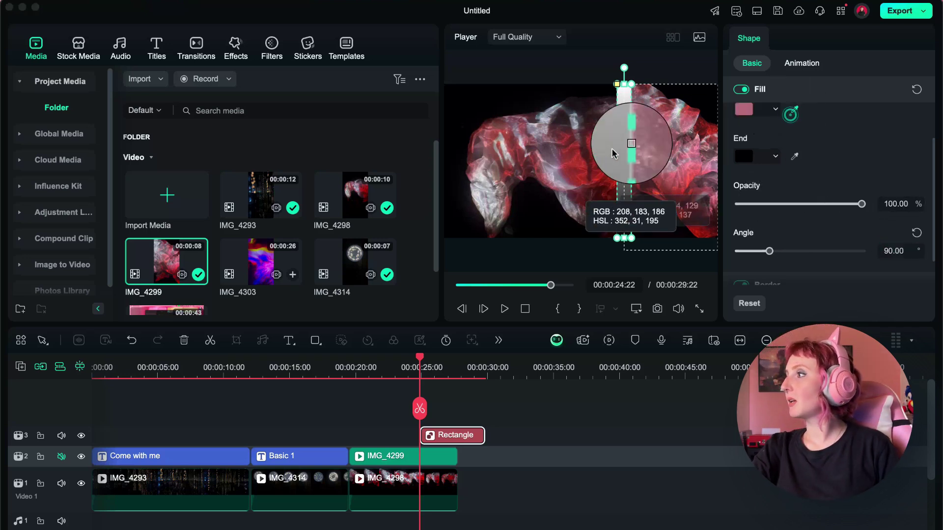
click(582, 169)
click(795, 156)
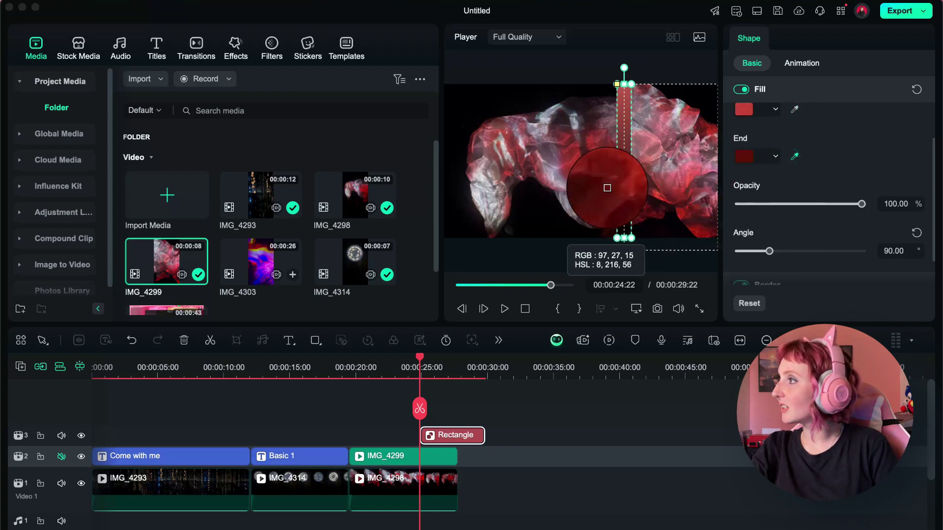
click(607, 188)
click(611, 186)
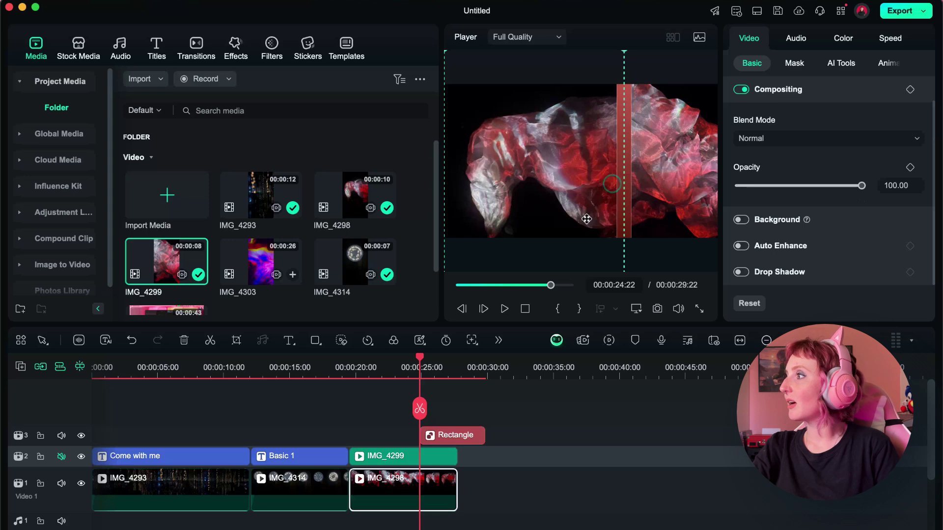
click(700, 179)
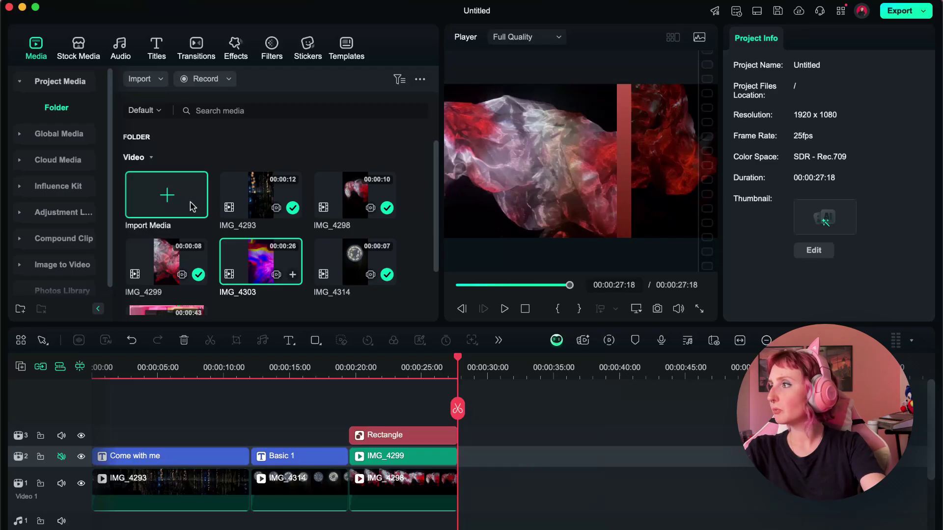
Step: Import IMG_4306.MOV and place it on the main video track after IMG_4298
click(167, 195)
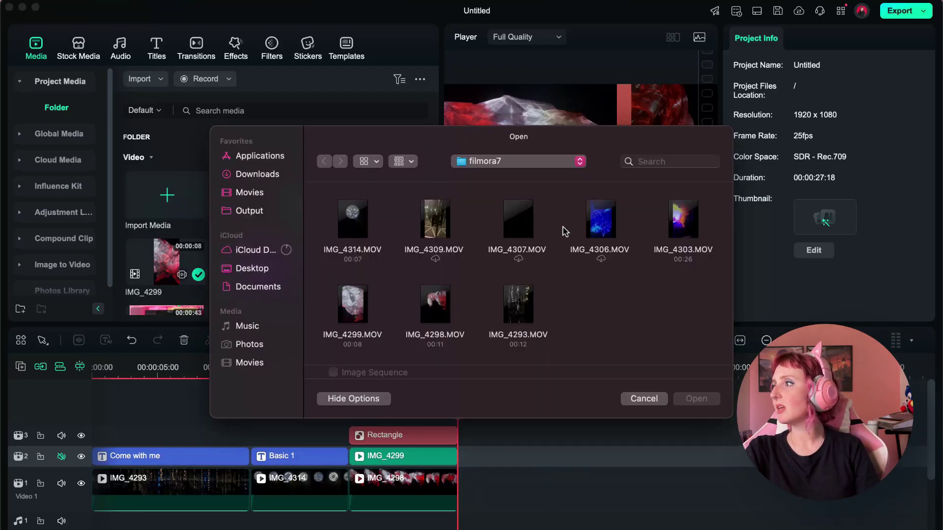
mouse_move(589, 221)
mouse_down()
mouse_move(591, 268)
mouse_move(589, 232)
mouse_up()
double_click(589, 230)
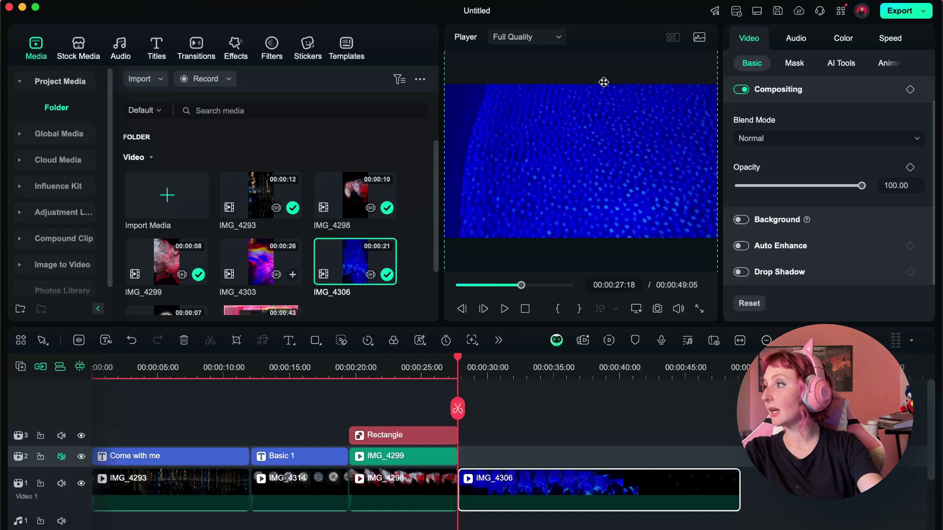
click(316, 341)
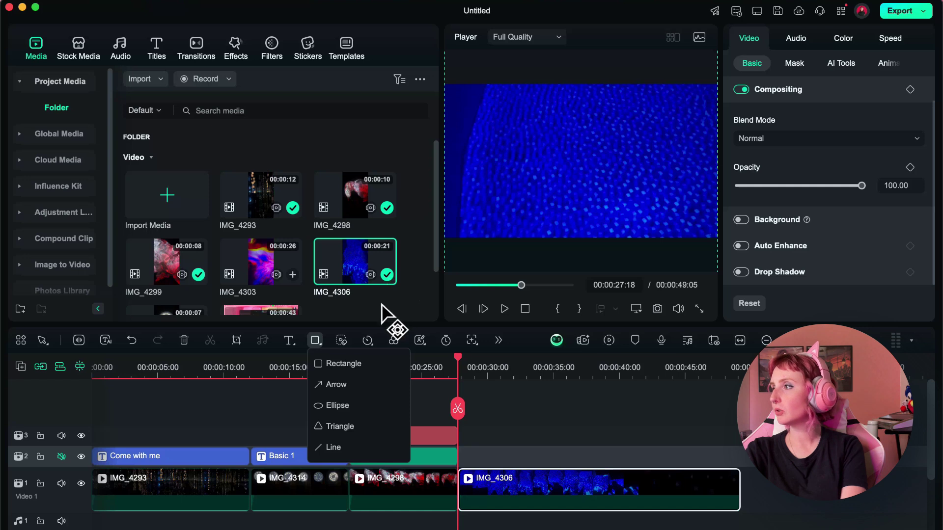
Step: Draw an Arrow shape over the IMG_4306 clip in the player
click(335, 384)
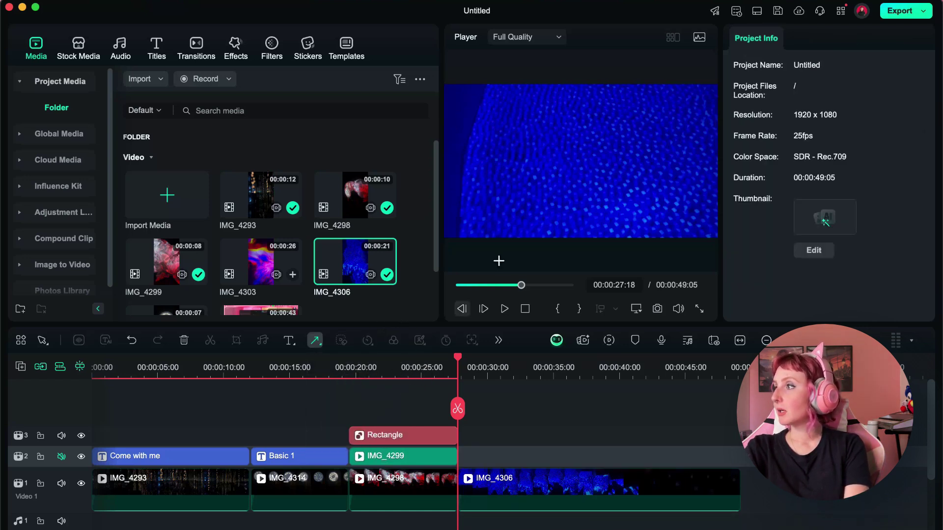
mouse_move(551, 219)
mouse_down()
mouse_move(589, 199)
mouse_move(599, 111)
mouse_up()
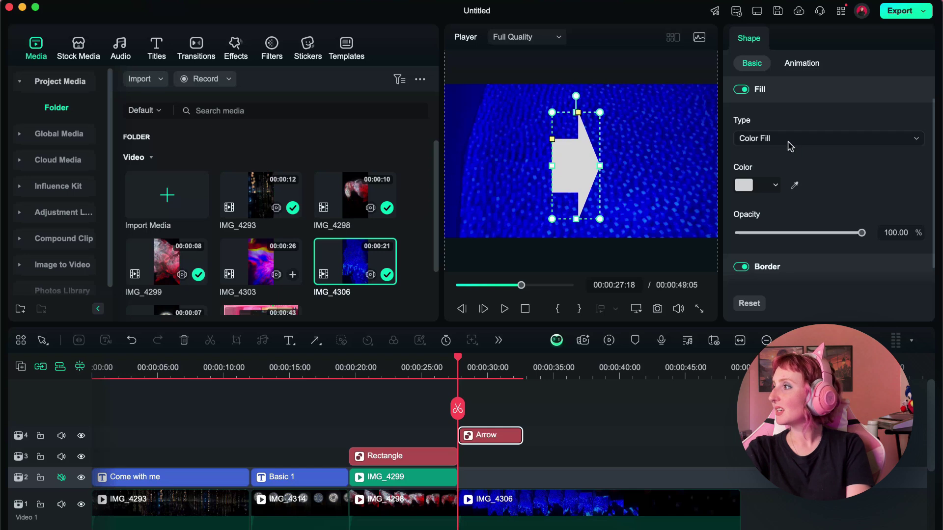
scroll(781, 131, up, 1)
scroll(780, 136, down, 1)
scroll(780, 138, up, 1)
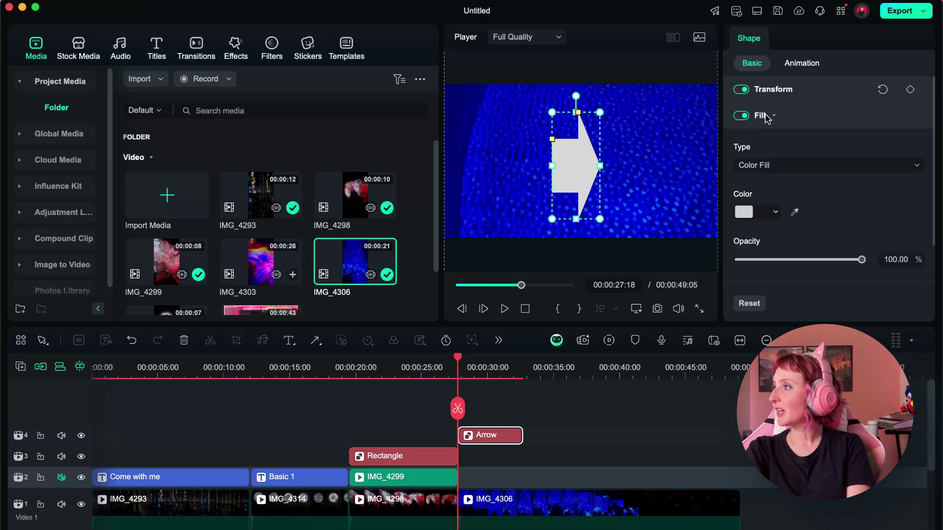
Step: Rotate the arrow -90° to point upward, then enlarge it and centre it in the frame
click(766, 117)
click(772, 89)
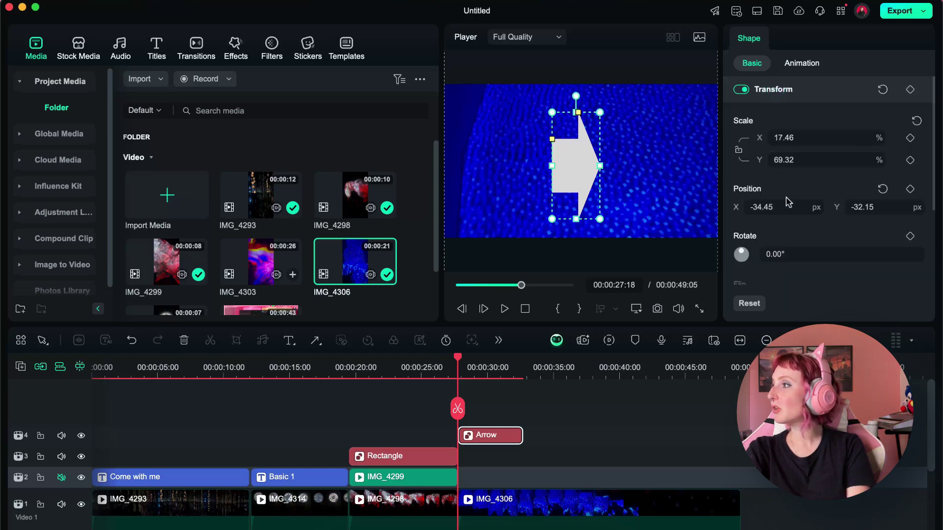
scroll(832, 204, down, 1)
key(alt+super+Left)
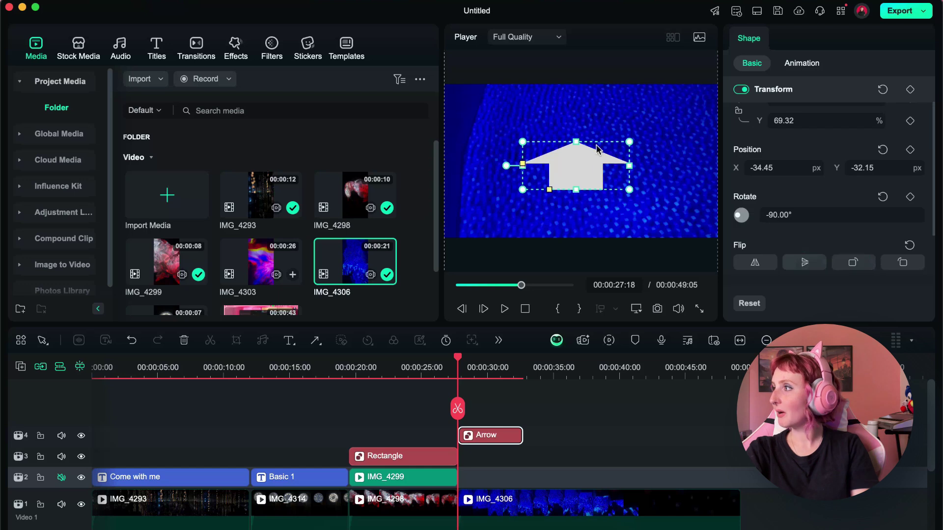
drag(576, 139, 576, 84)
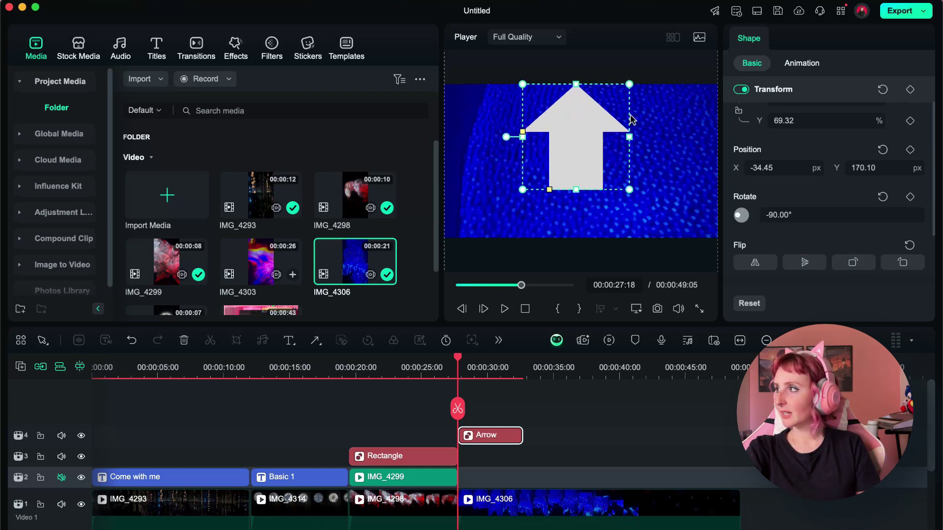
drag(628, 137, 614, 162)
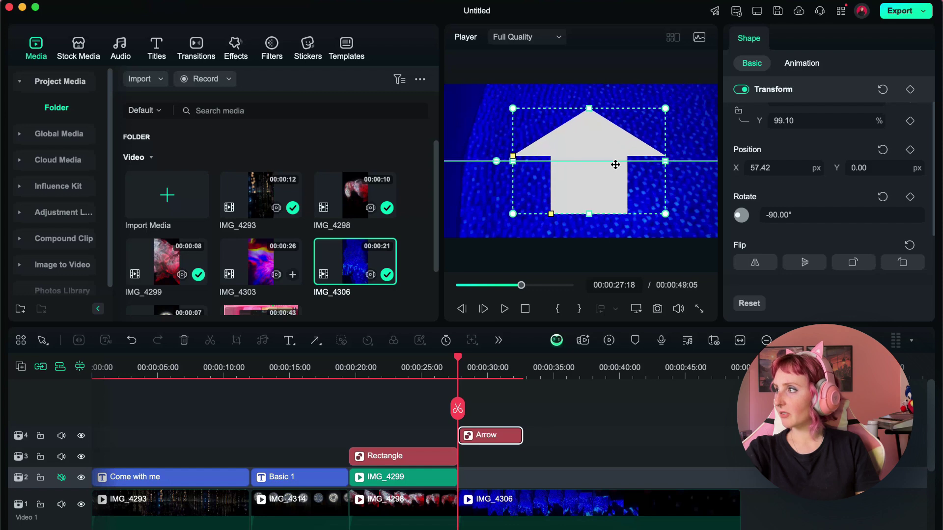
scroll(785, 110, down, 2)
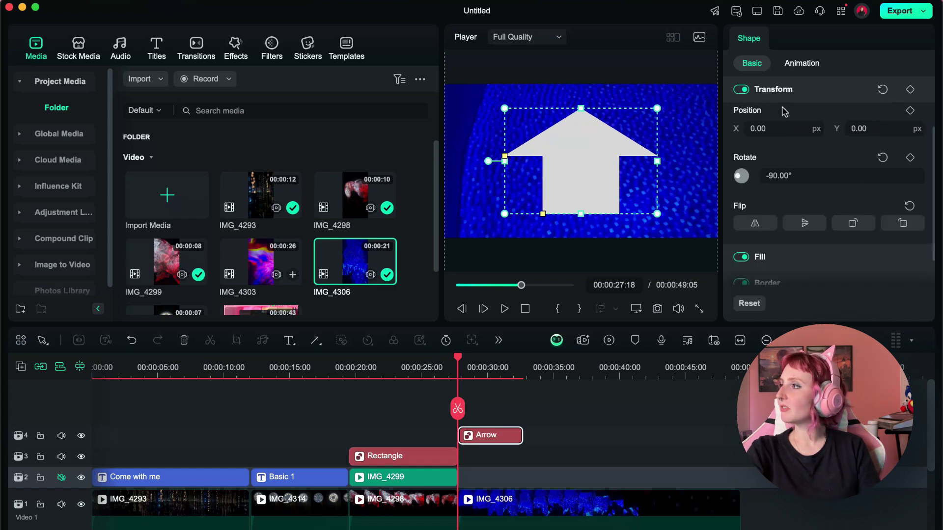
Step: Turn off the arrow's fill and give its border a blue sampled from the video
click(784, 94)
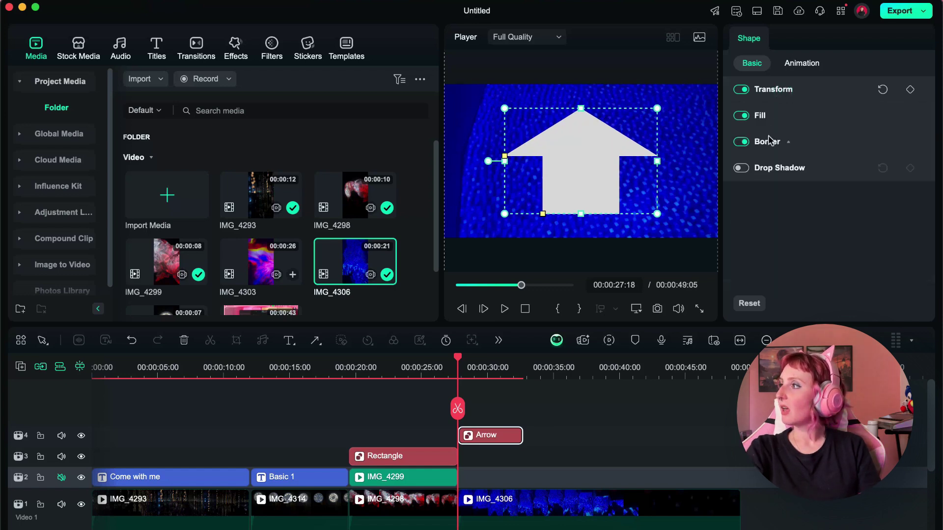
click(741, 116)
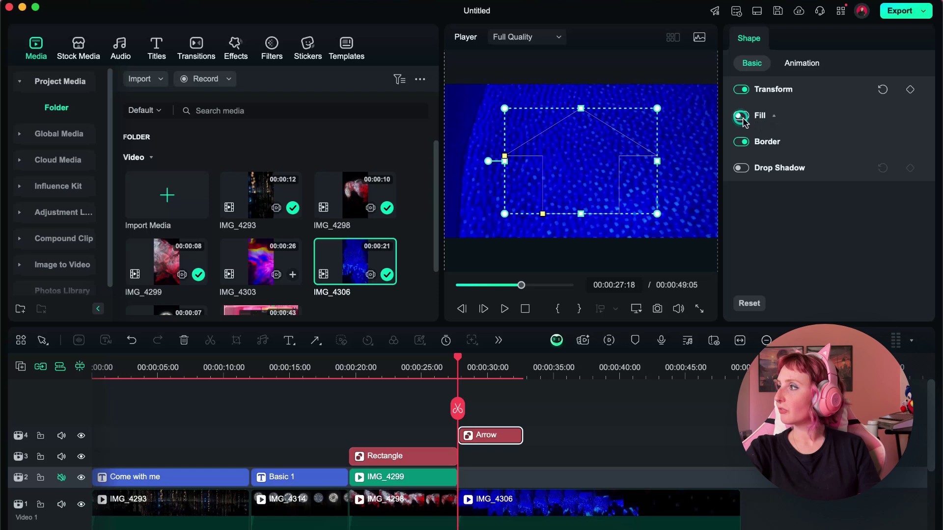
click(765, 140)
click(794, 191)
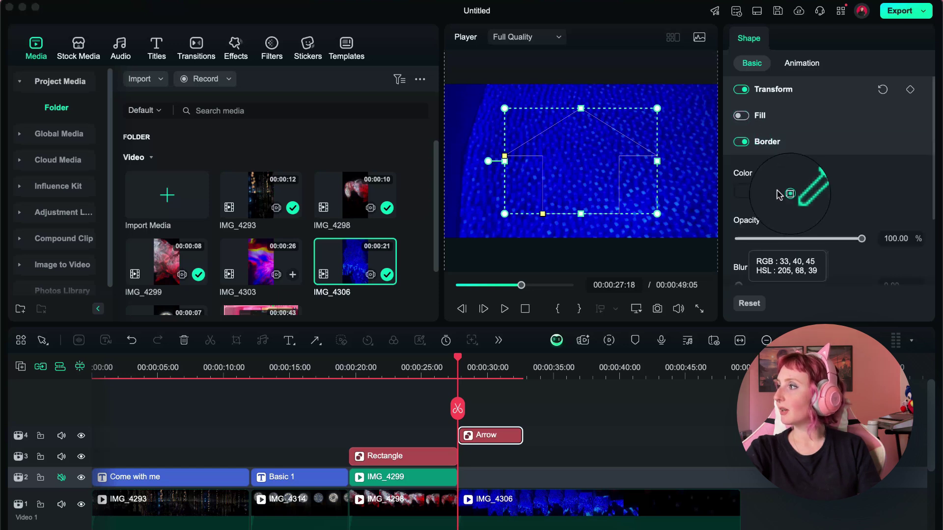
click(699, 160)
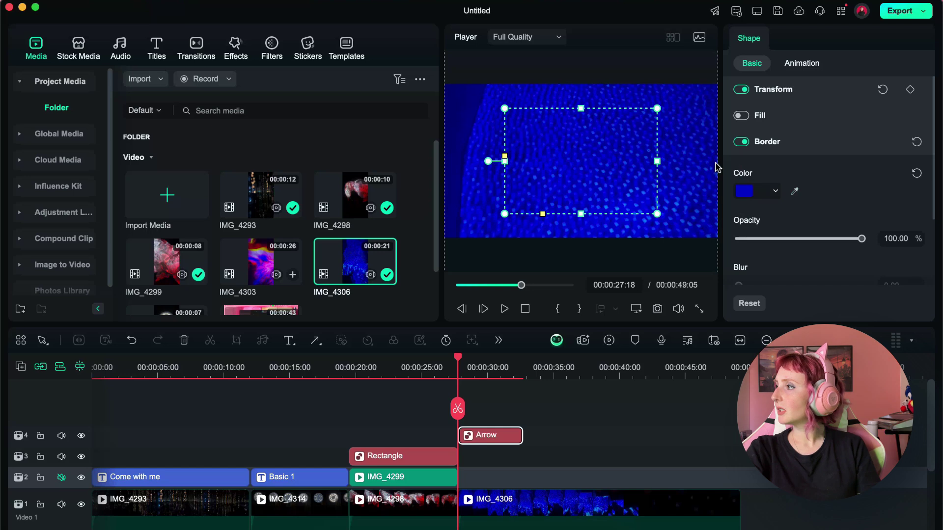
scroll(775, 216, down, 3)
drag(753, 254, 870, 250)
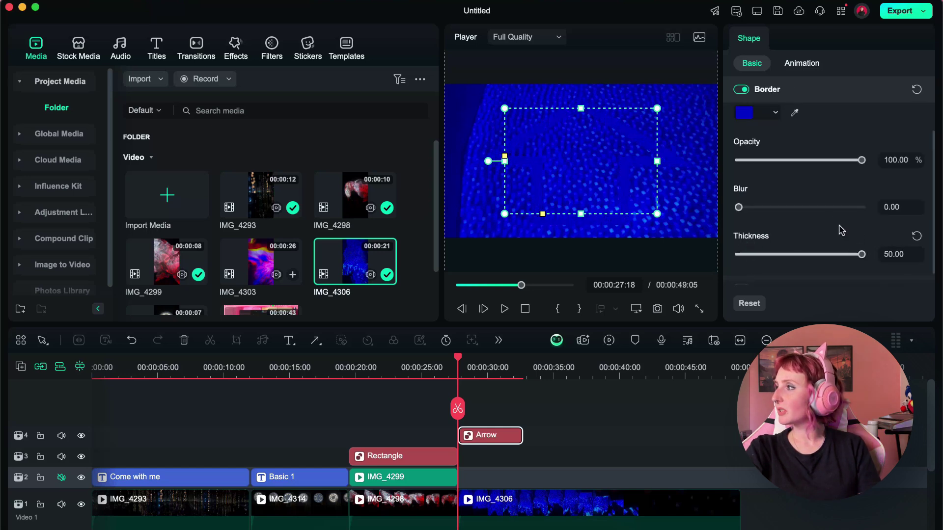
Step: Switch the border to a lighter sampled blue with blur 10 and thickness 15
click(795, 113)
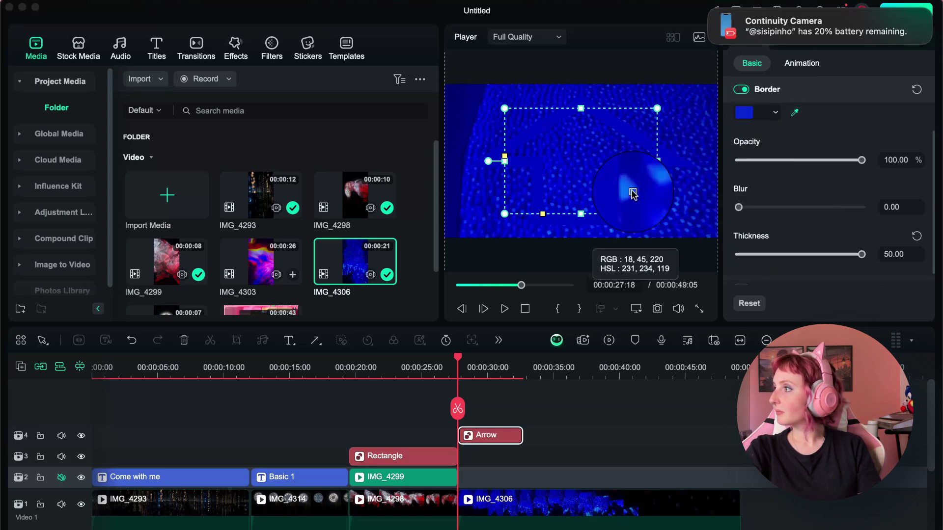
click(634, 195)
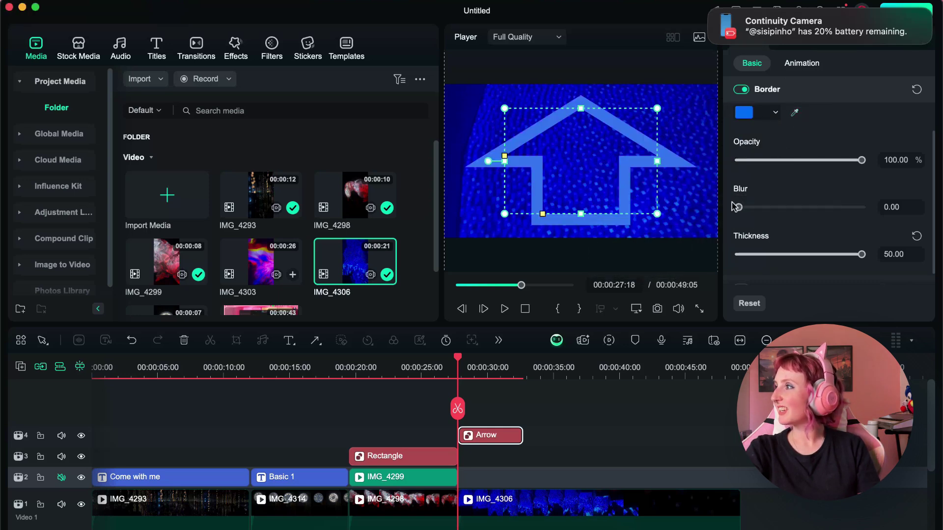
drag(757, 207, 869, 206)
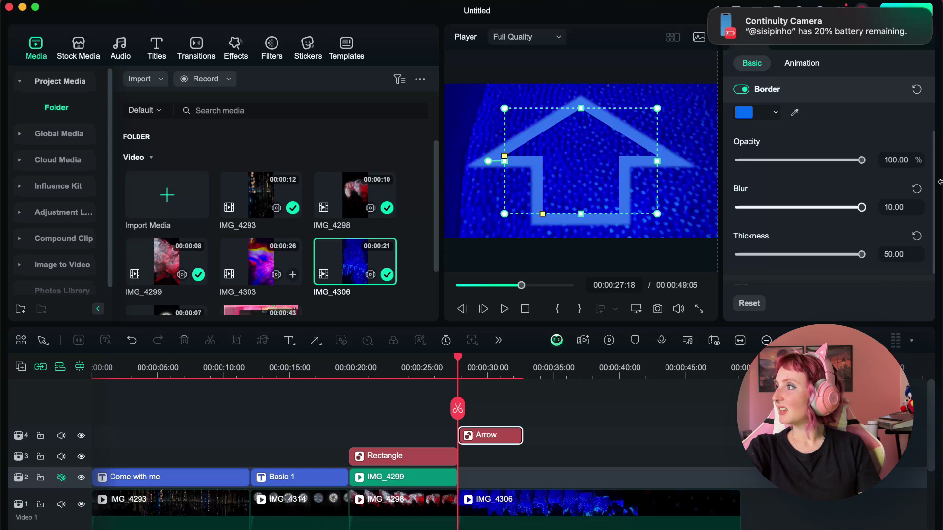
drag(815, 255, 776, 253)
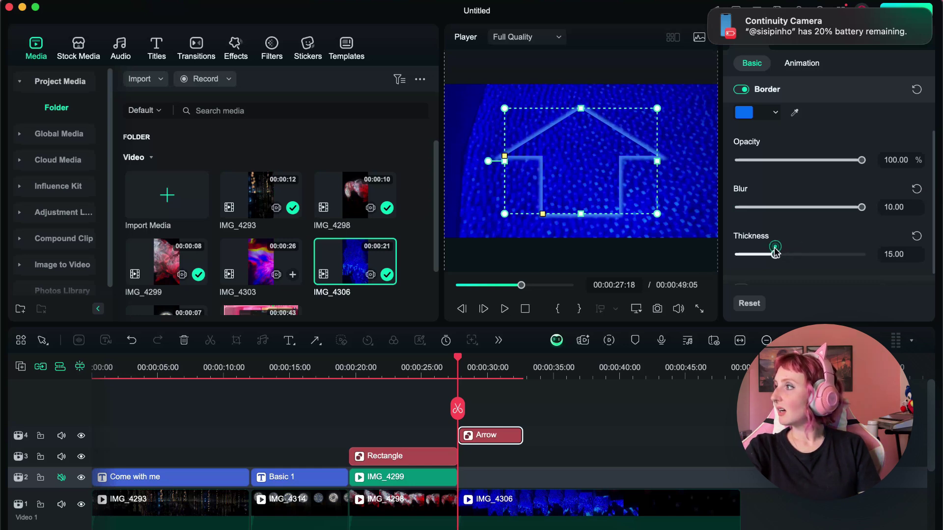
scroll(778, 138, up, 2)
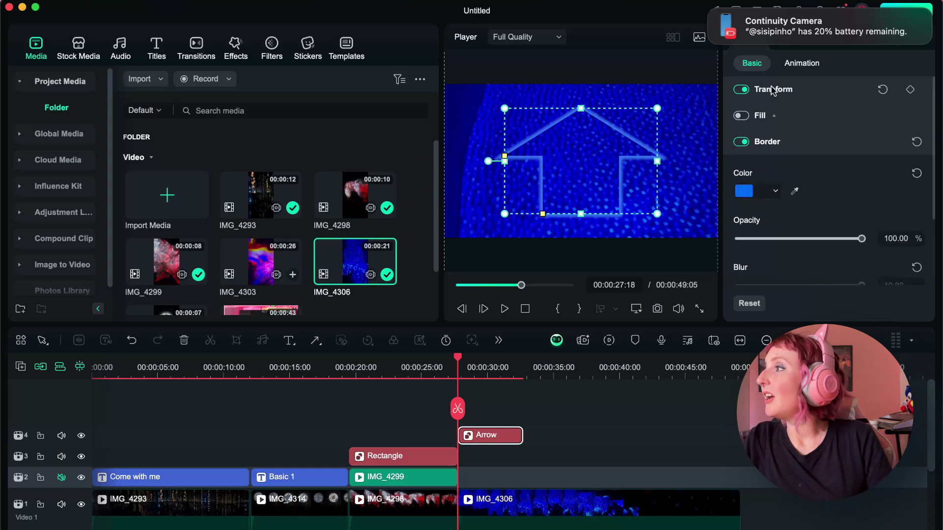
Step: Re-enable the arrow's fill using dark blue sampled from the preview at 55% opacity
click(770, 144)
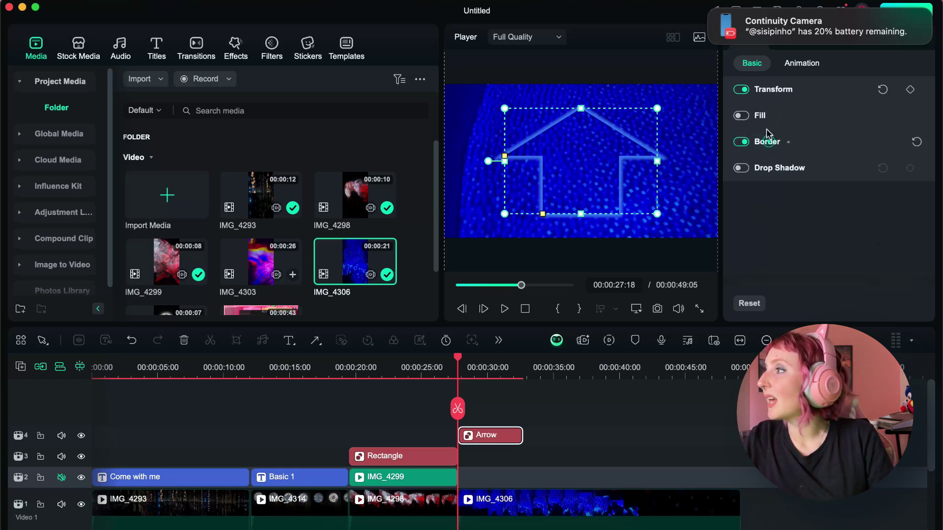
click(764, 117)
click(741, 115)
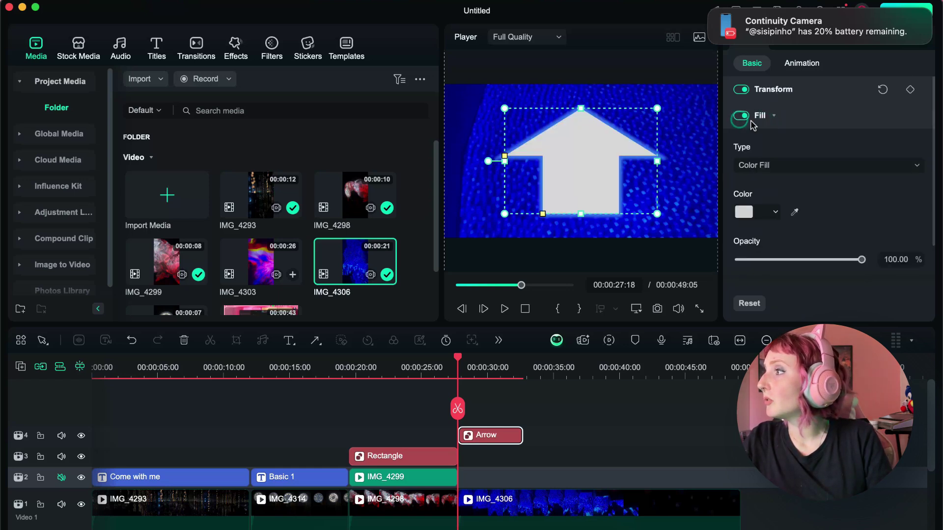
click(795, 213)
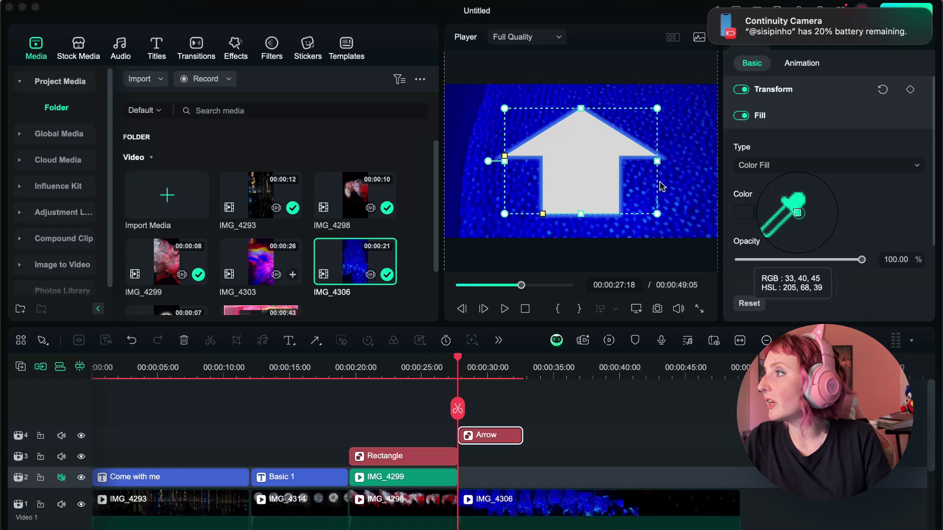
click(470, 120)
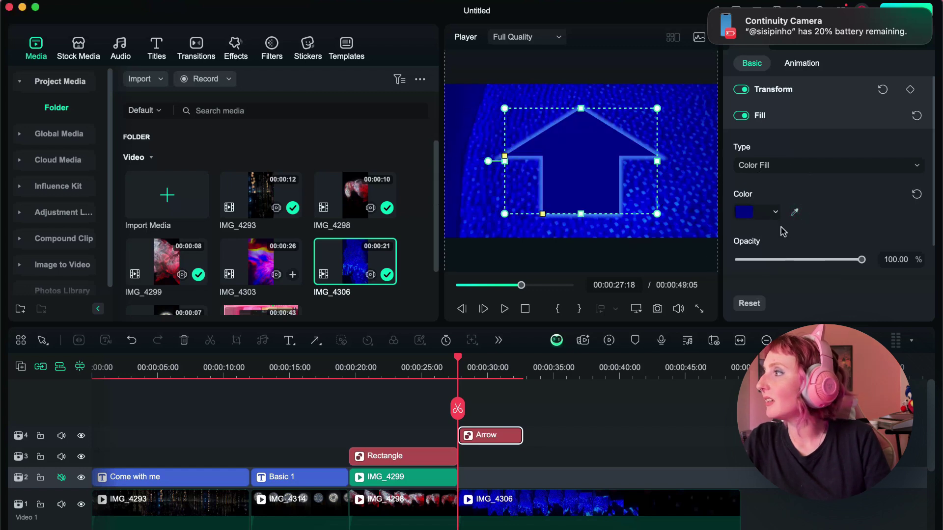
mouse_move(775, 255)
mouse_down()
mouse_move(766, 260)
mouse_move(774, 259)
mouse_up()
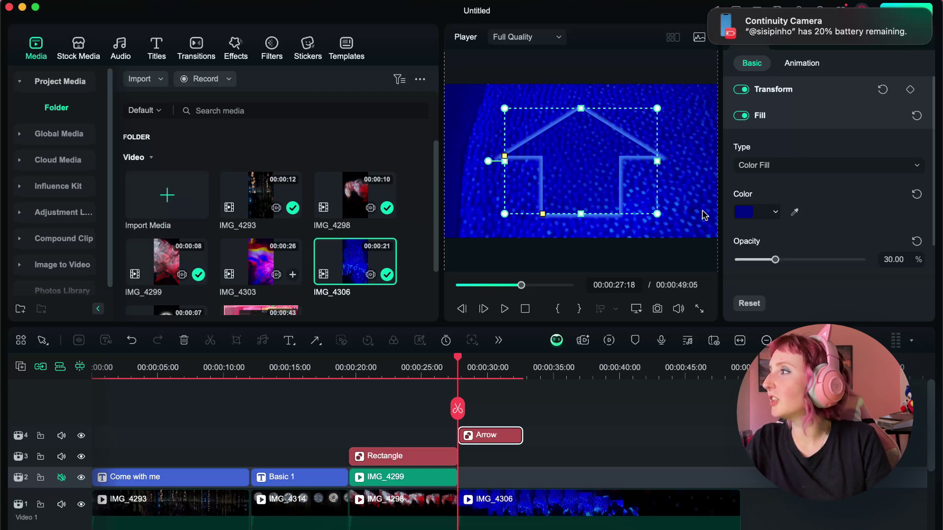
drag(774, 259, 806, 259)
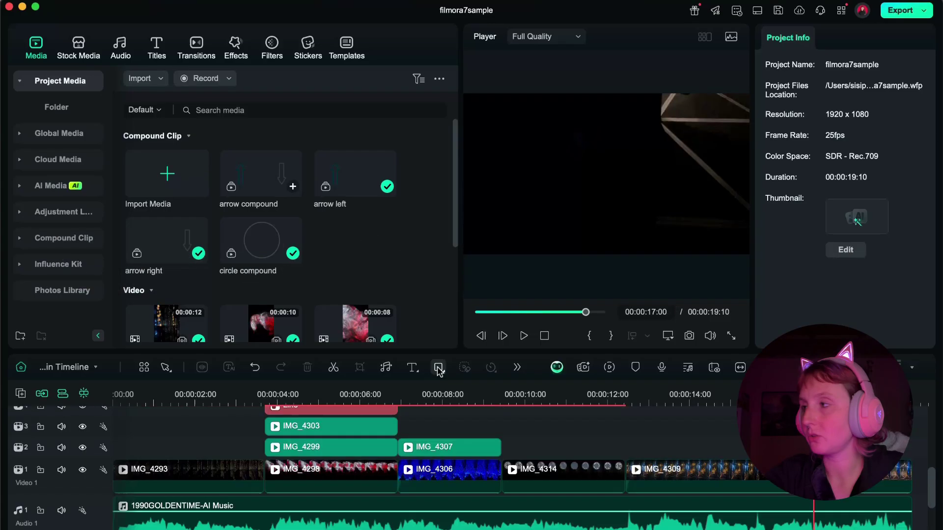
Step: Bring up the shapes dropdown from the draw-shape tool in the filmora7sample timeline toolbar
click(438, 368)
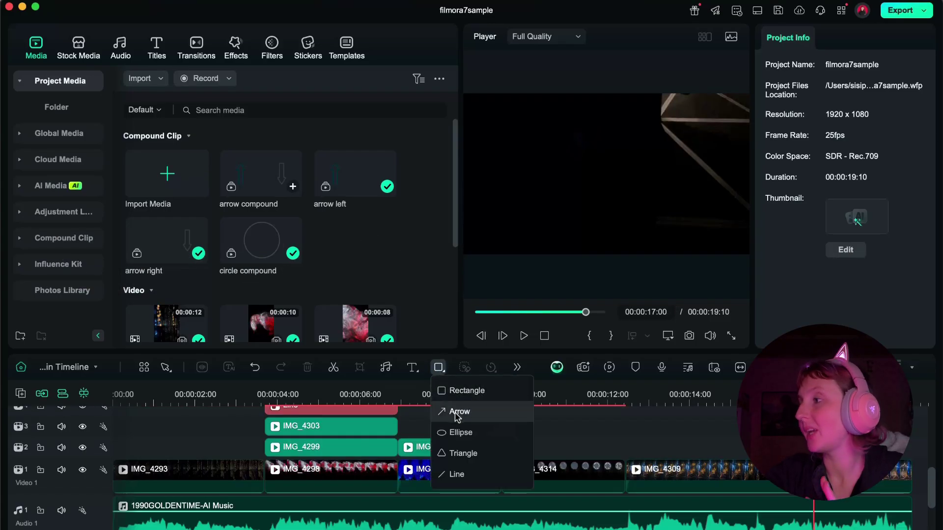
Step: Draw a Triangle shape with a soft white border in the video frame
click(462, 453)
mouse_move(549, 219)
mouse_down()
mouse_move(554, 193)
mouse_move(604, 160)
mouse_move(616, 164)
mouse_up()
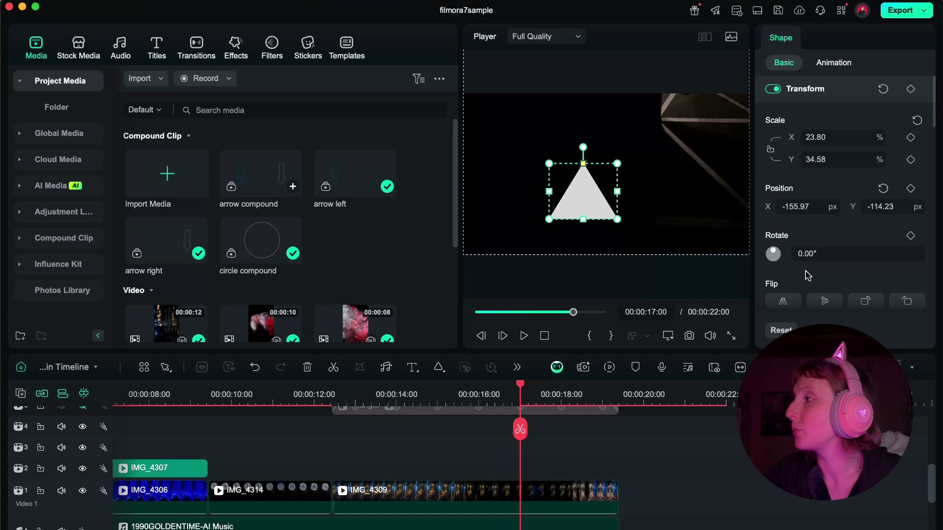
scroll(808, 276, down, 5)
scroll(807, 270, up, 1)
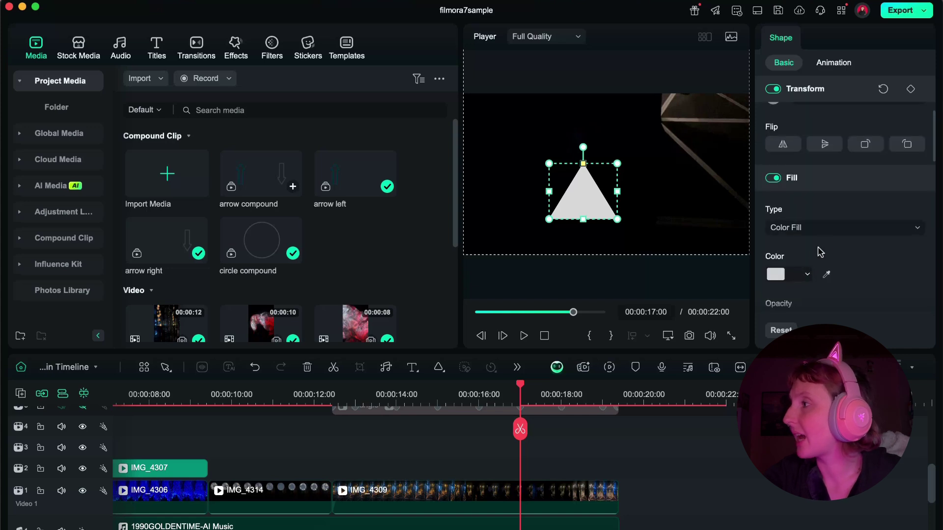
scroll(822, 251, down, 3)
scroll(822, 250, down, 5)
scroll(565, 420, up, 5)
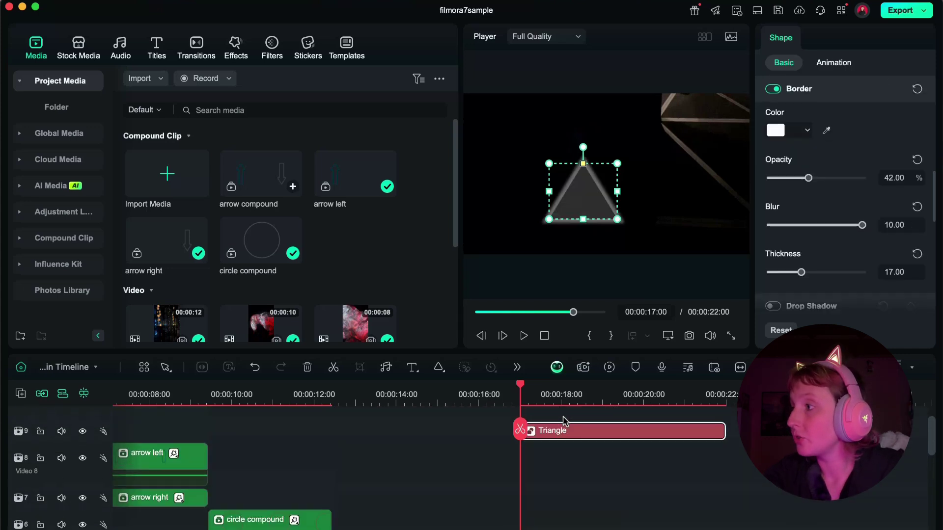
Step: Move the Triangle clip to track 2 above IMG_4309 and extend it to the edit's end
drag(565, 431, 361, 457)
drag(548, 460, 618, 448)
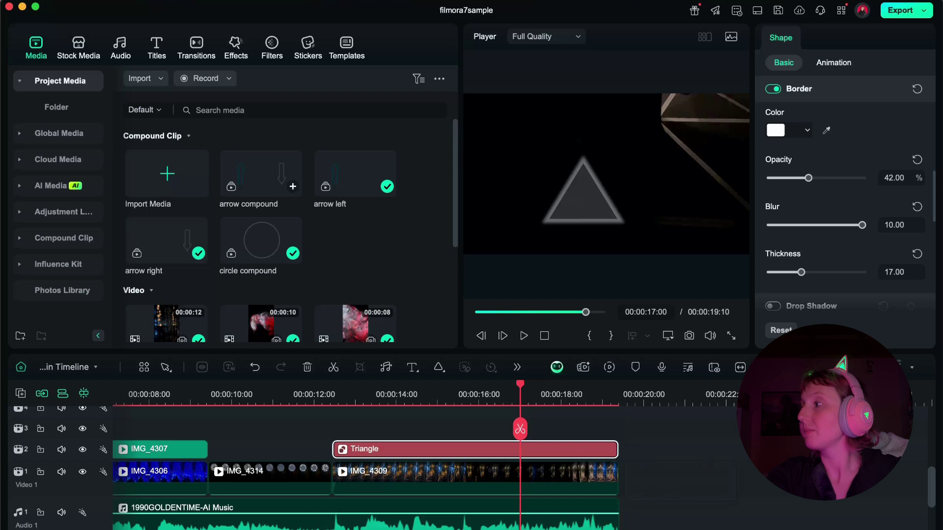
scroll(939, 489, down, 2)
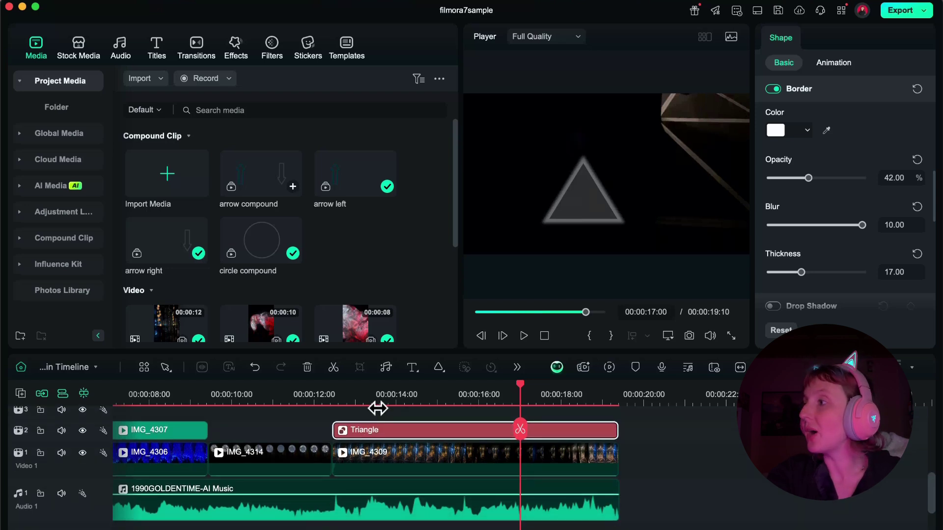
Step: At 00:00:12:11, keyframe the triangle off the top-left corner at -1056.66, 650.25 with 0° rotation
click(332, 388)
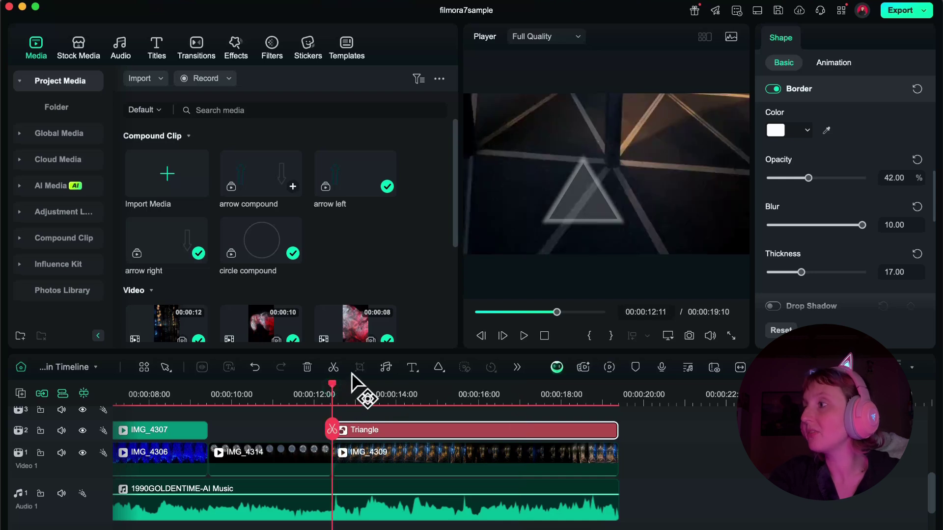
drag(595, 213, 458, 99)
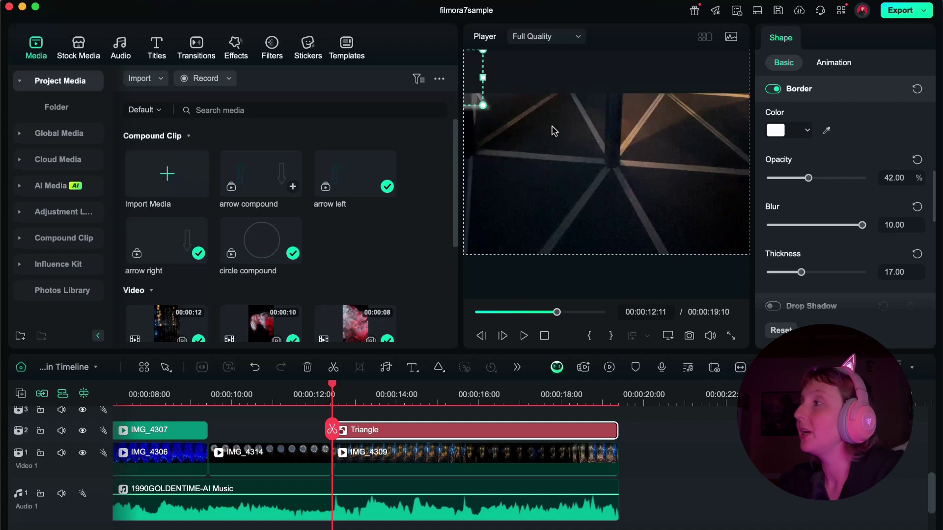
scroll(888, 107, up, 10)
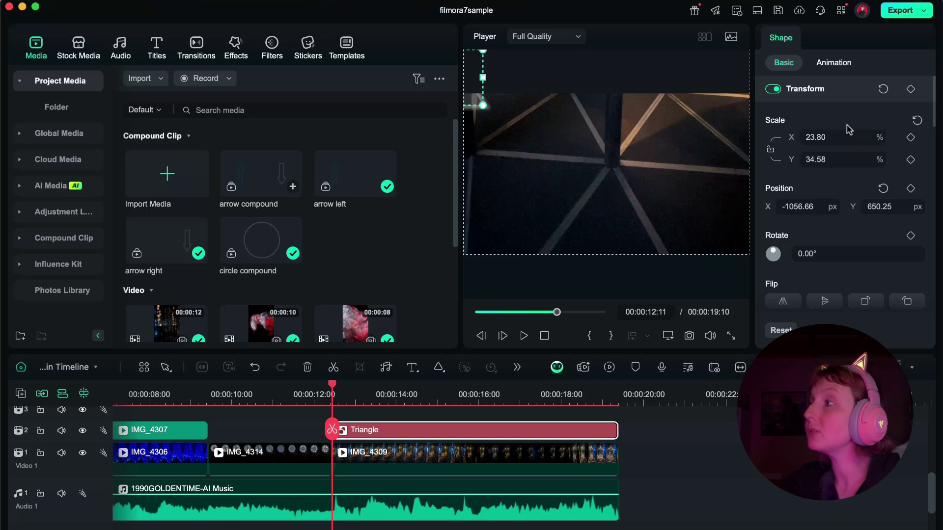
click(911, 188)
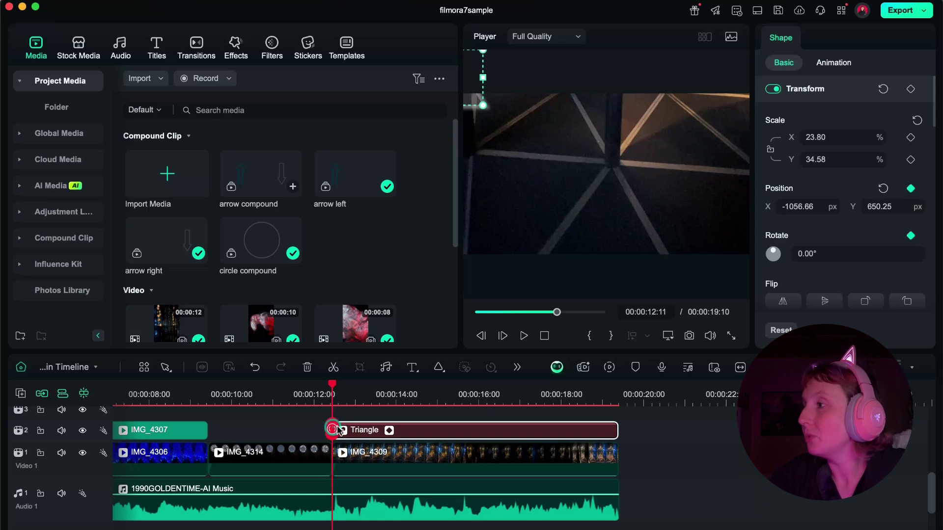
Step: At 00:00:13:00, keyframe the triangle moved into frame at -157.98, -245.84, rotated 46.25°
drag(338, 430, 359, 429)
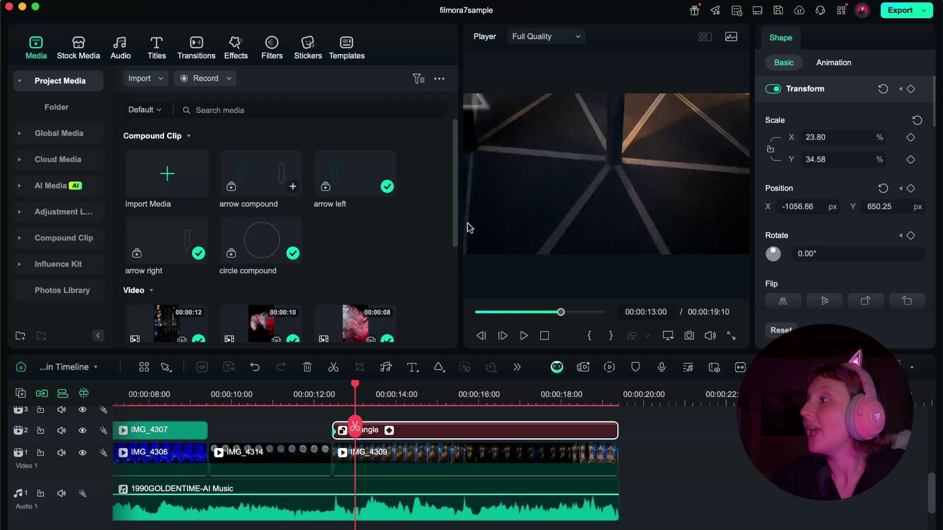
click(910, 189)
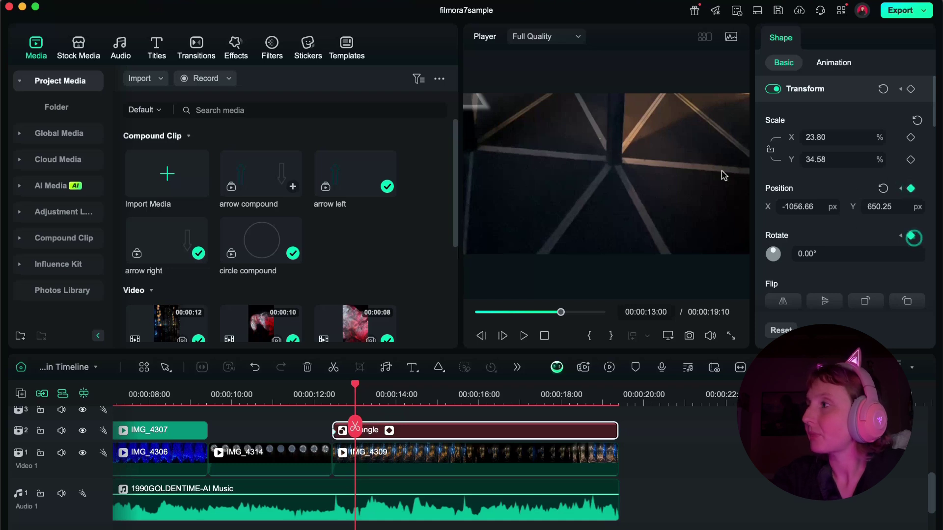
drag(479, 103, 588, 202)
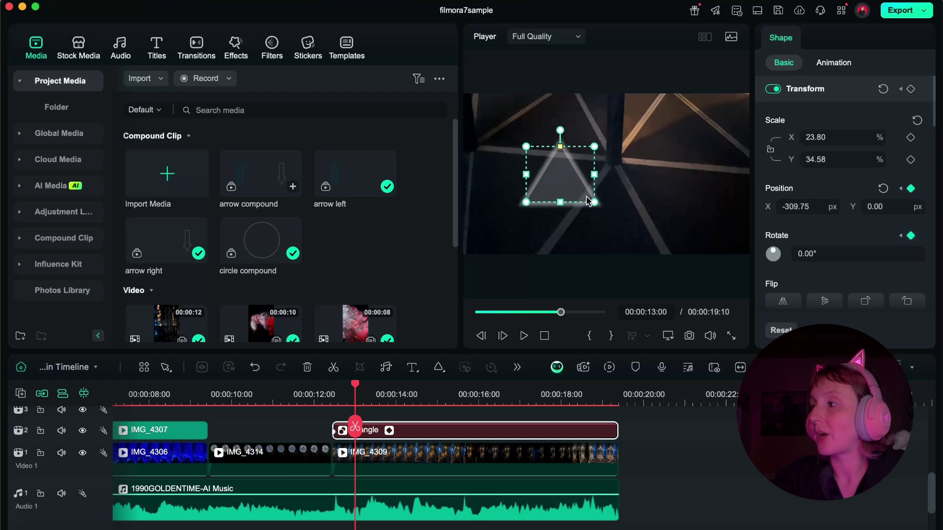
click(559, 129)
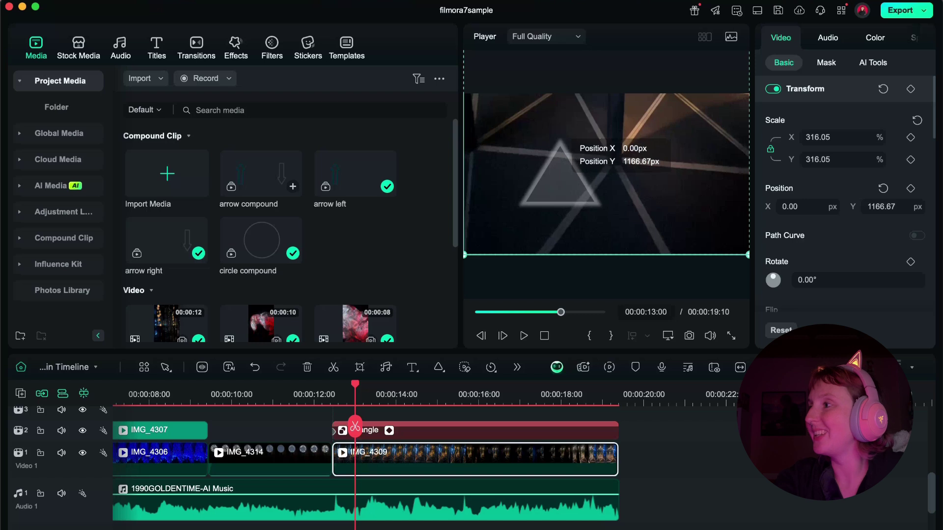
click(562, 160)
drag(562, 163, 582, 203)
click(572, 183)
click(572, 184)
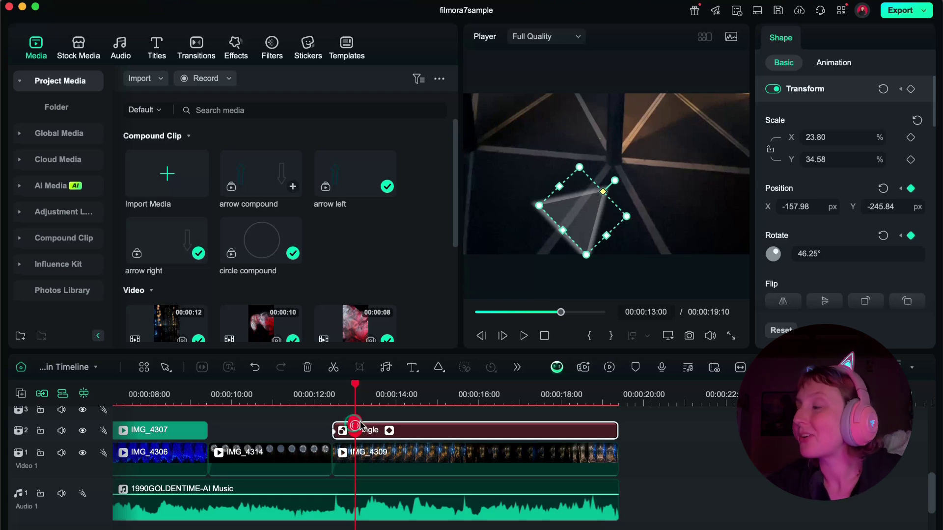
drag(356, 425, 373, 425)
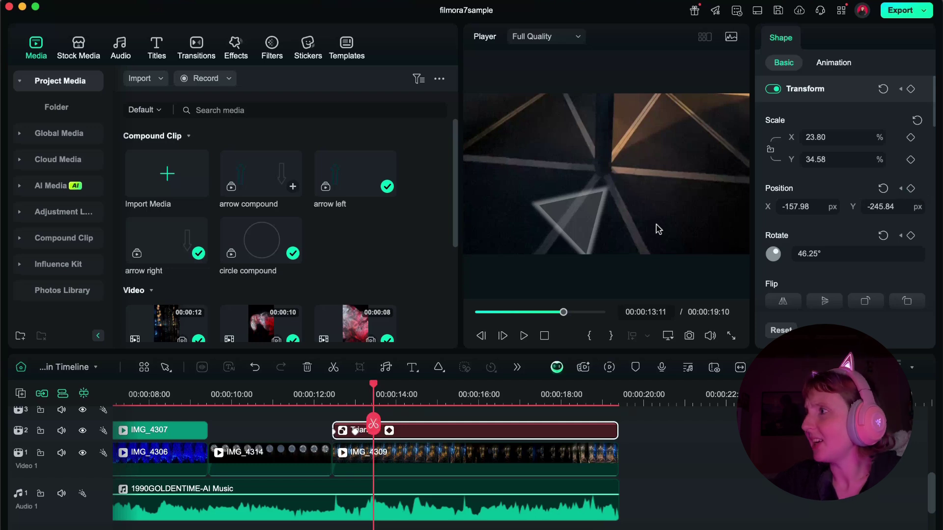
Step: Keyframe new triangle poses at 13:11 and 13:24, rotating and moving it across the frame
click(583, 212)
drag(626, 190, 533, 152)
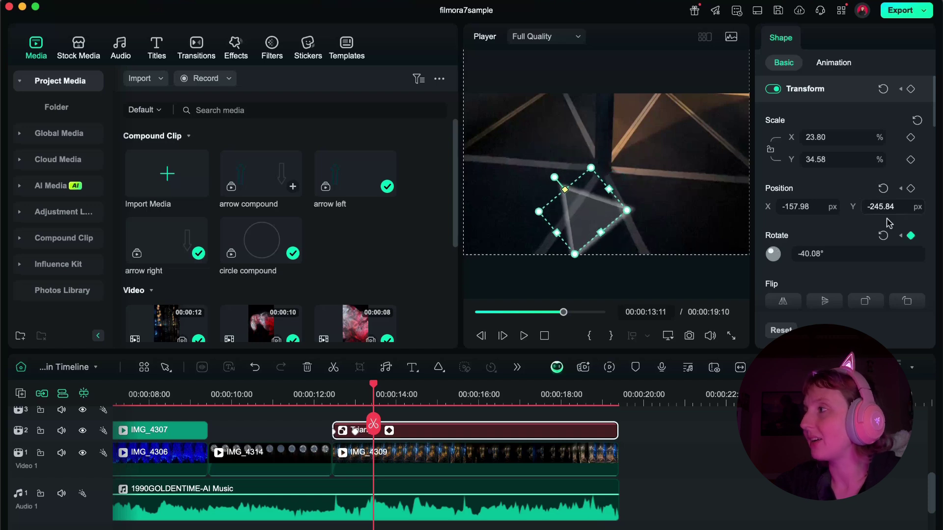
drag(581, 207, 635, 113)
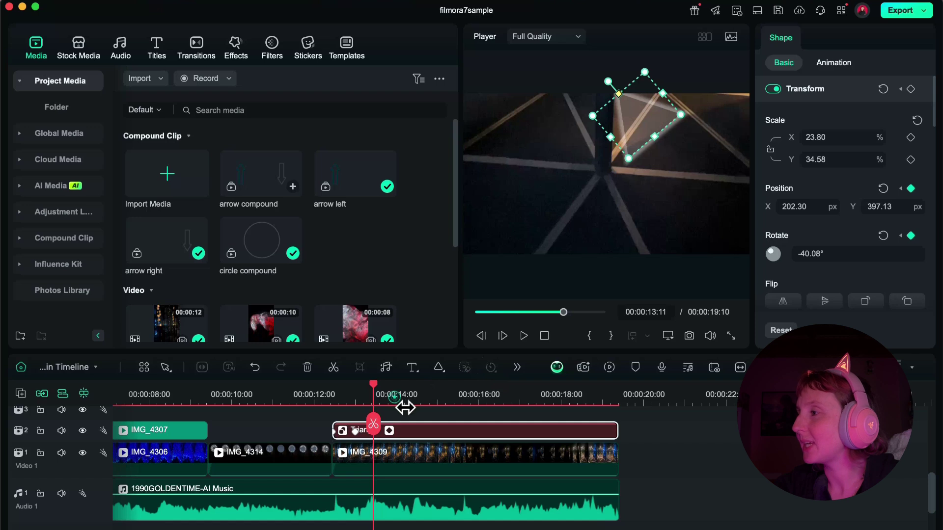
key(space)
click(641, 136)
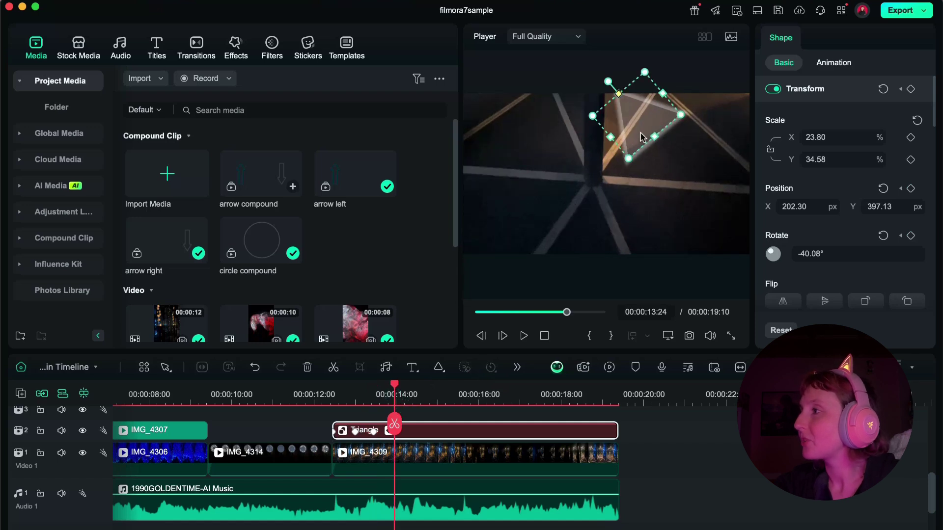
drag(634, 116, 664, 214)
drag(680, 182, 702, 175)
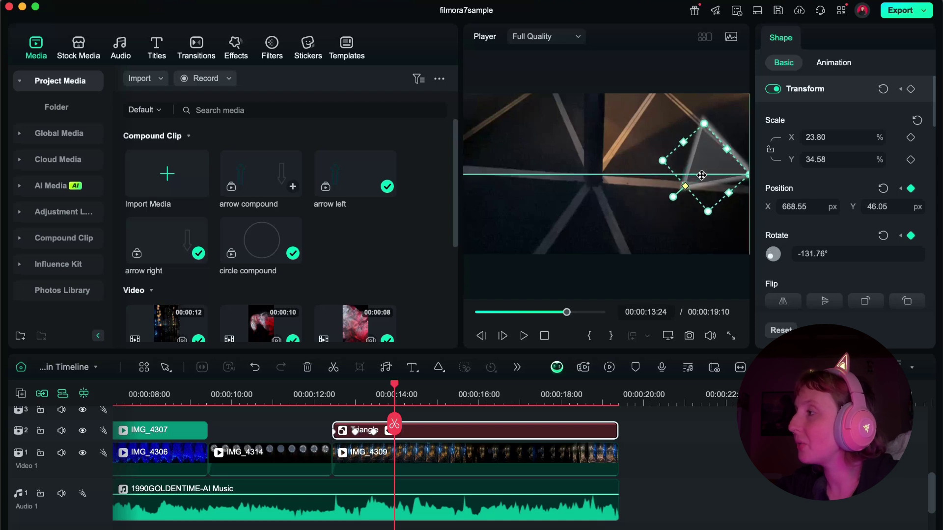
Step: Keyframe further triangle positions and rotations from 14:13 through about 18:06 around the frame
click(418, 396)
drag(664, 222, 677, 123)
click(438, 396)
click(464, 395)
click(488, 396)
click(522, 396)
drag(705, 159, 719, 191)
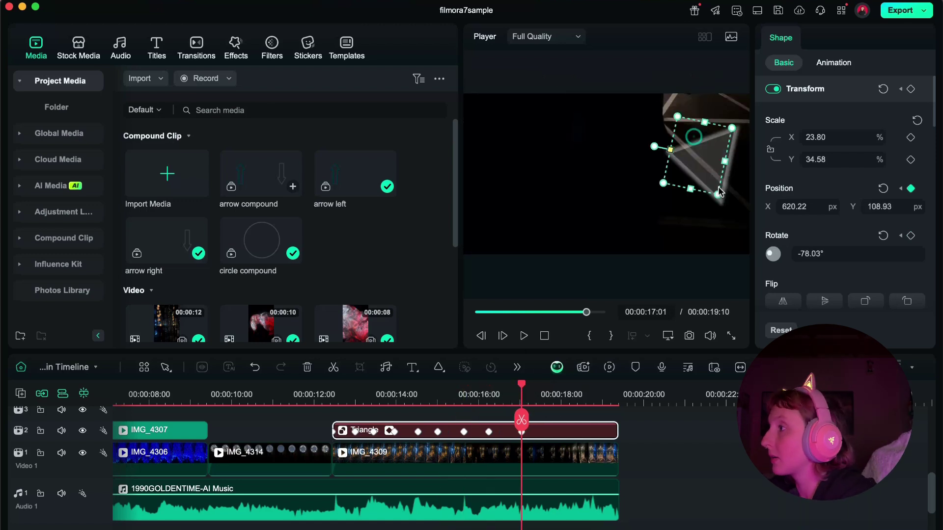
click(546, 396)
drag(697, 157, 516, 221)
click(572, 395)
click(610, 411)
scroll(610, 410, up, 2)
Step: Add a closing 19:00 keyframe centring the triangle at position 0, 0 with 0° rotation
click(602, 395)
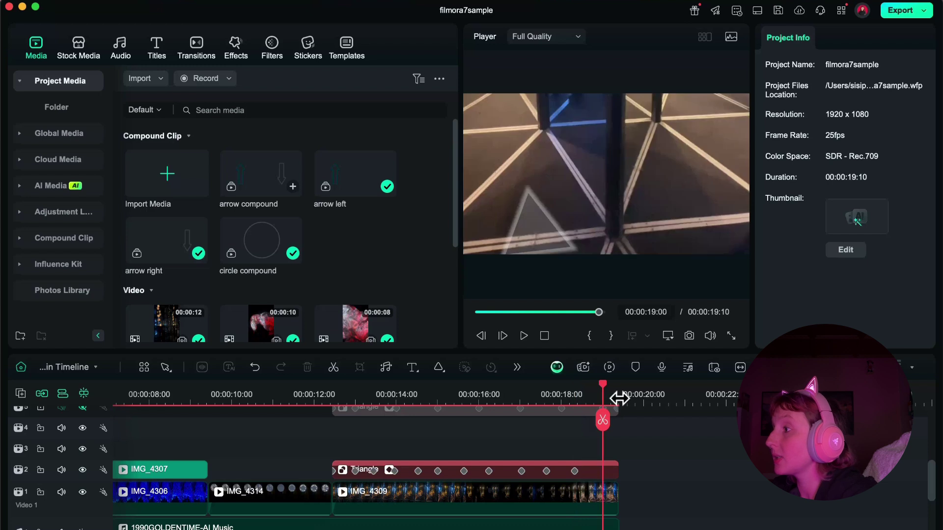
scroll(640, 442, down, 2)
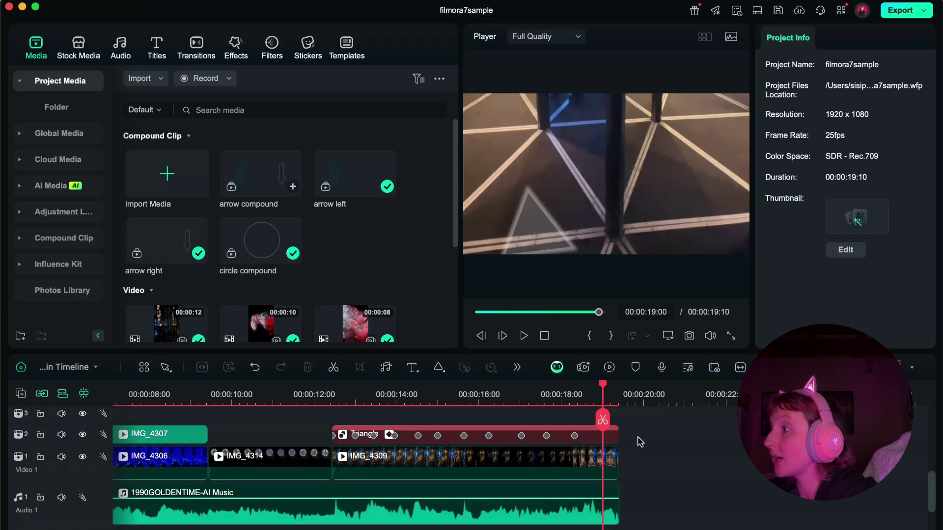
click(543, 236)
drag(543, 236, 605, 168)
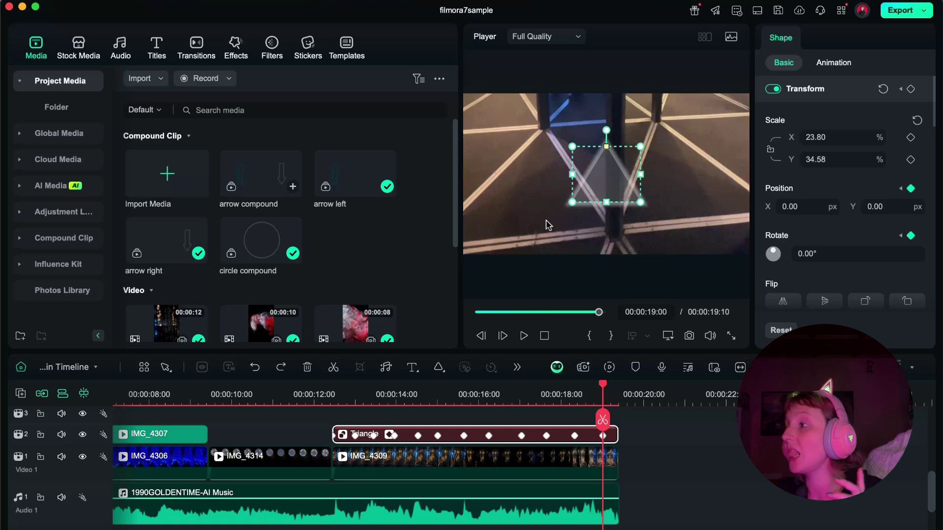
click(330, 400)
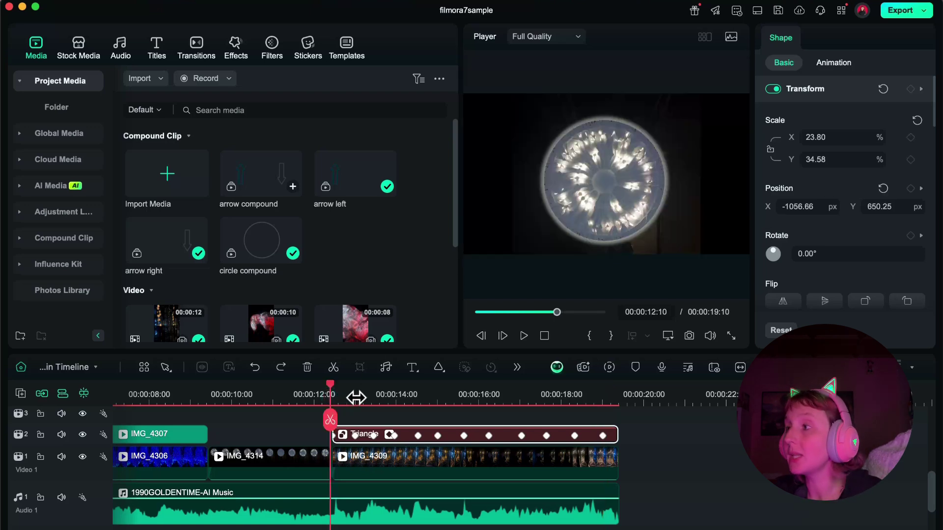